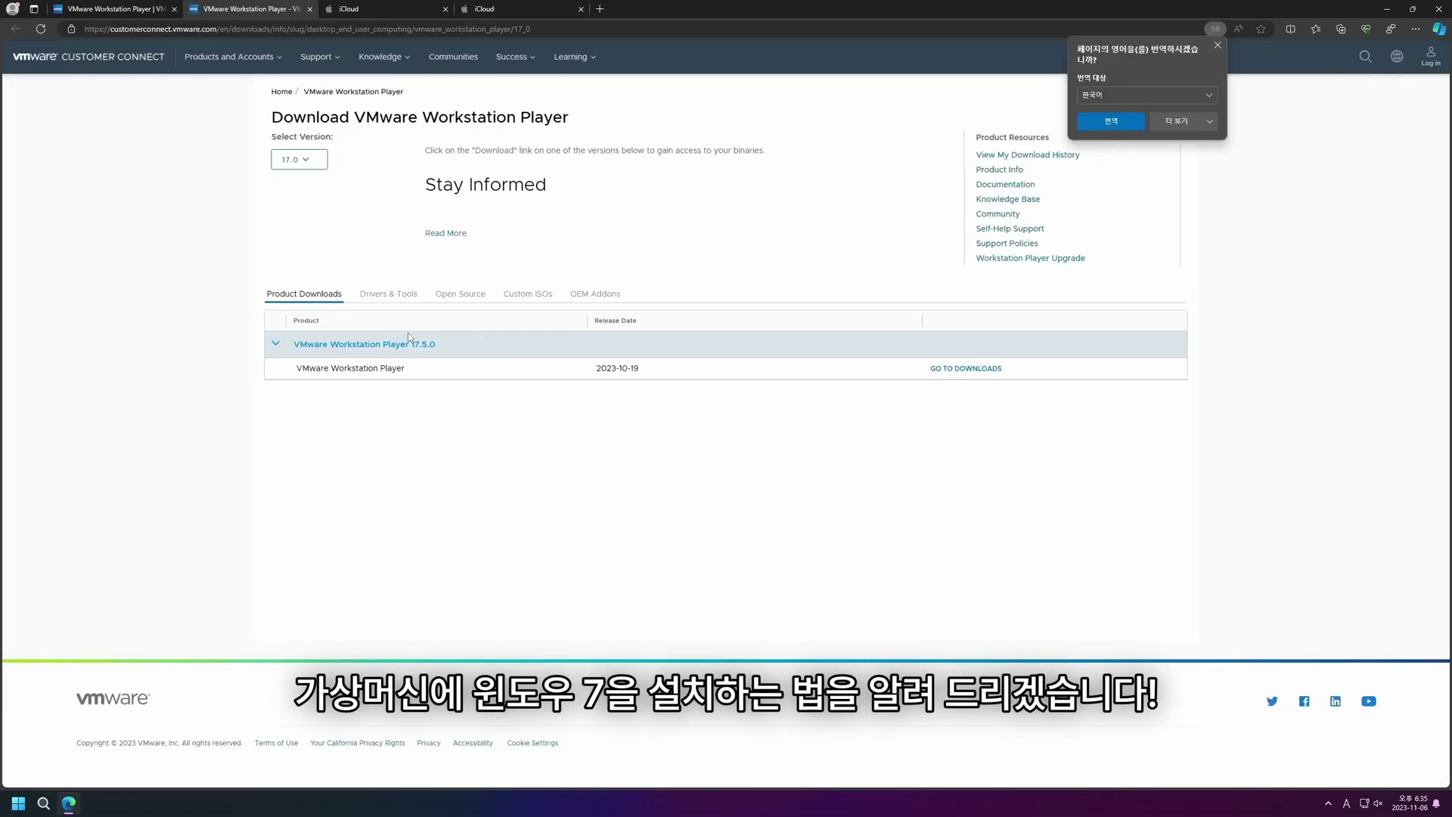
# Download VMware Workstation 17.5.0 Player for Windows 64-bit Operating Systems from the VMware Workstation Player 17.5.0 downloads
pyautogui.click(962, 370)
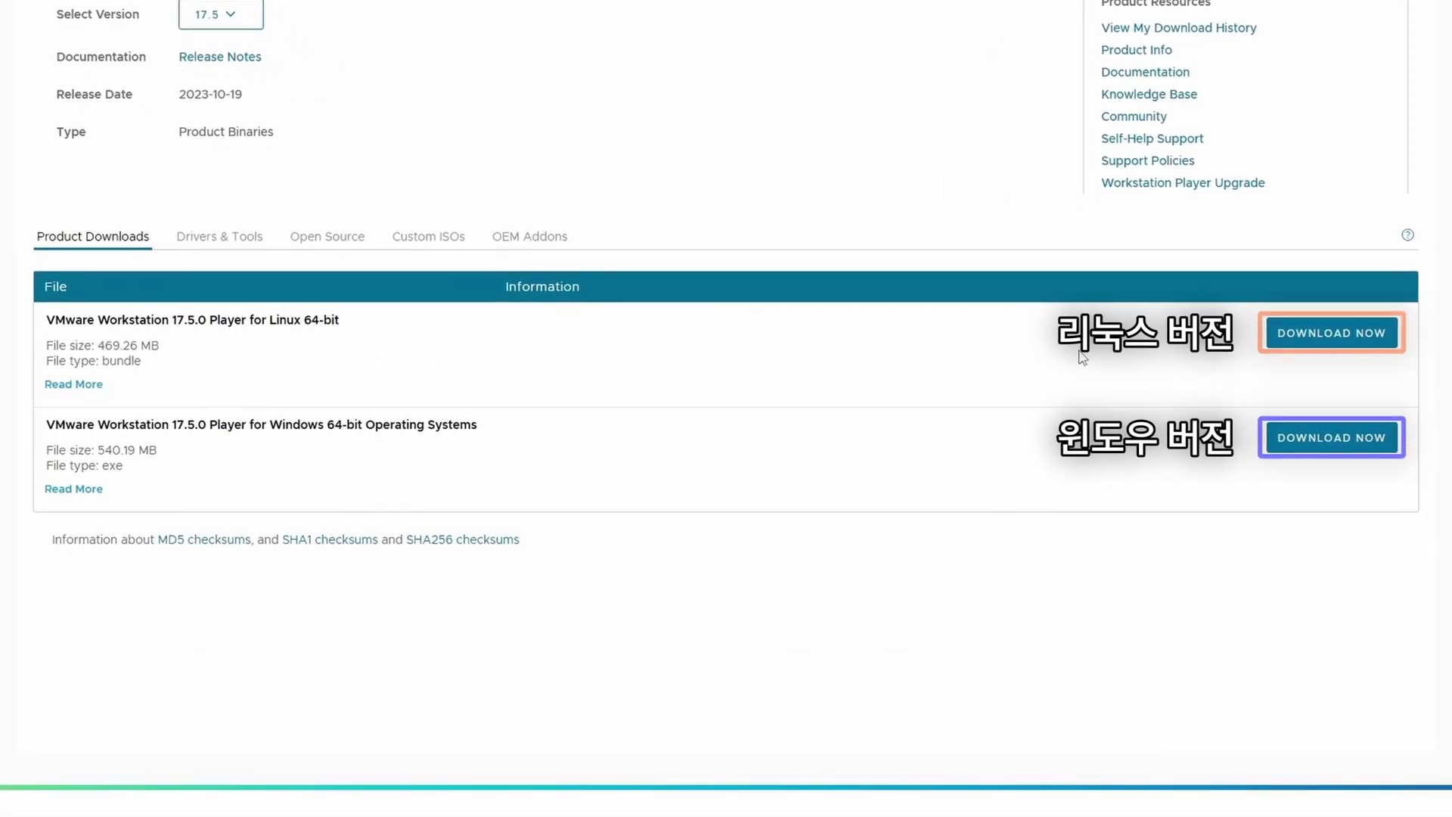
pyautogui.click(1341, 442)
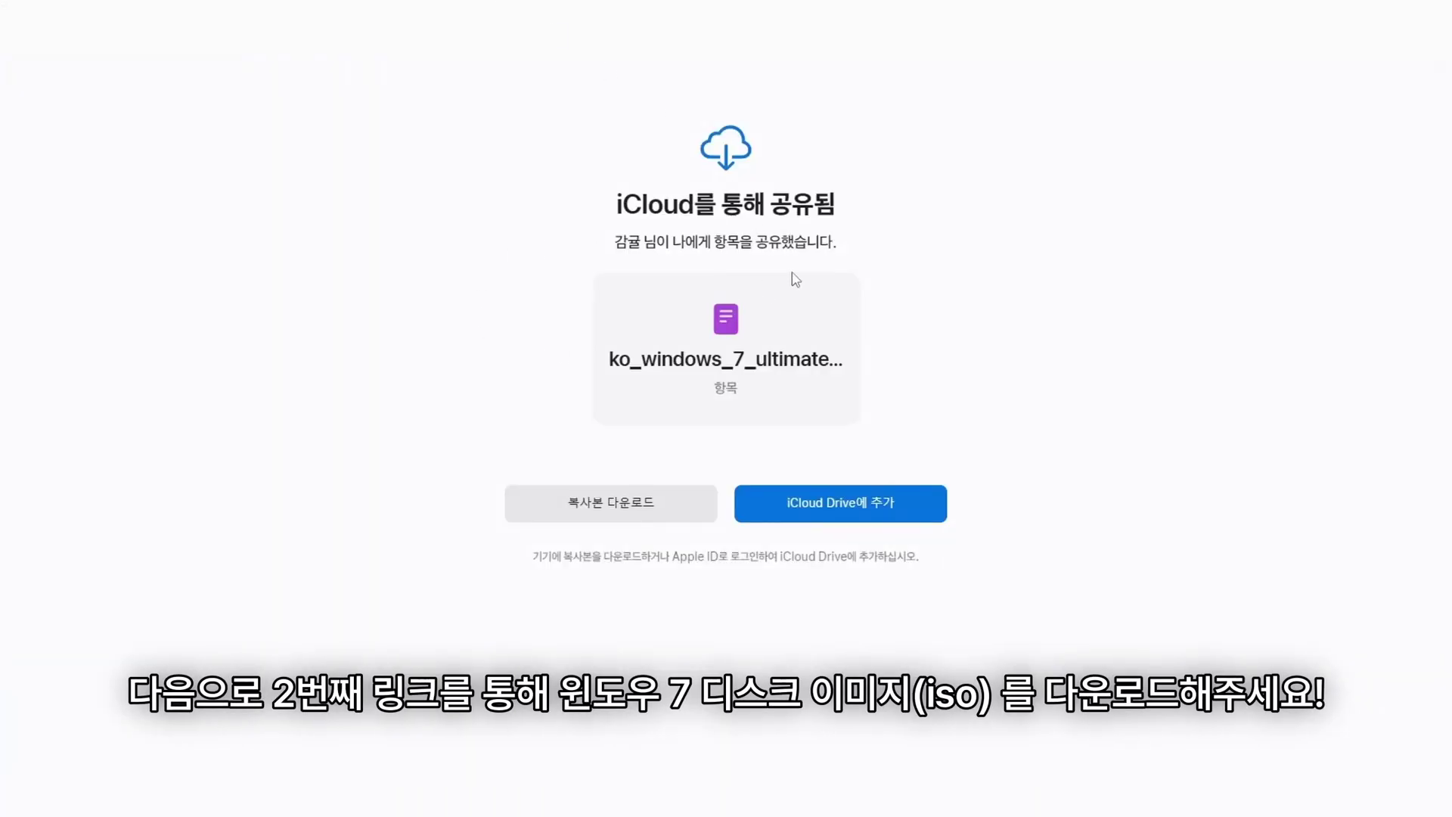
# Download copies of the Windows 7 Ultimate K x64 disc image and VMwareTools10 from their iCloud shares
pyautogui.click(626, 509)
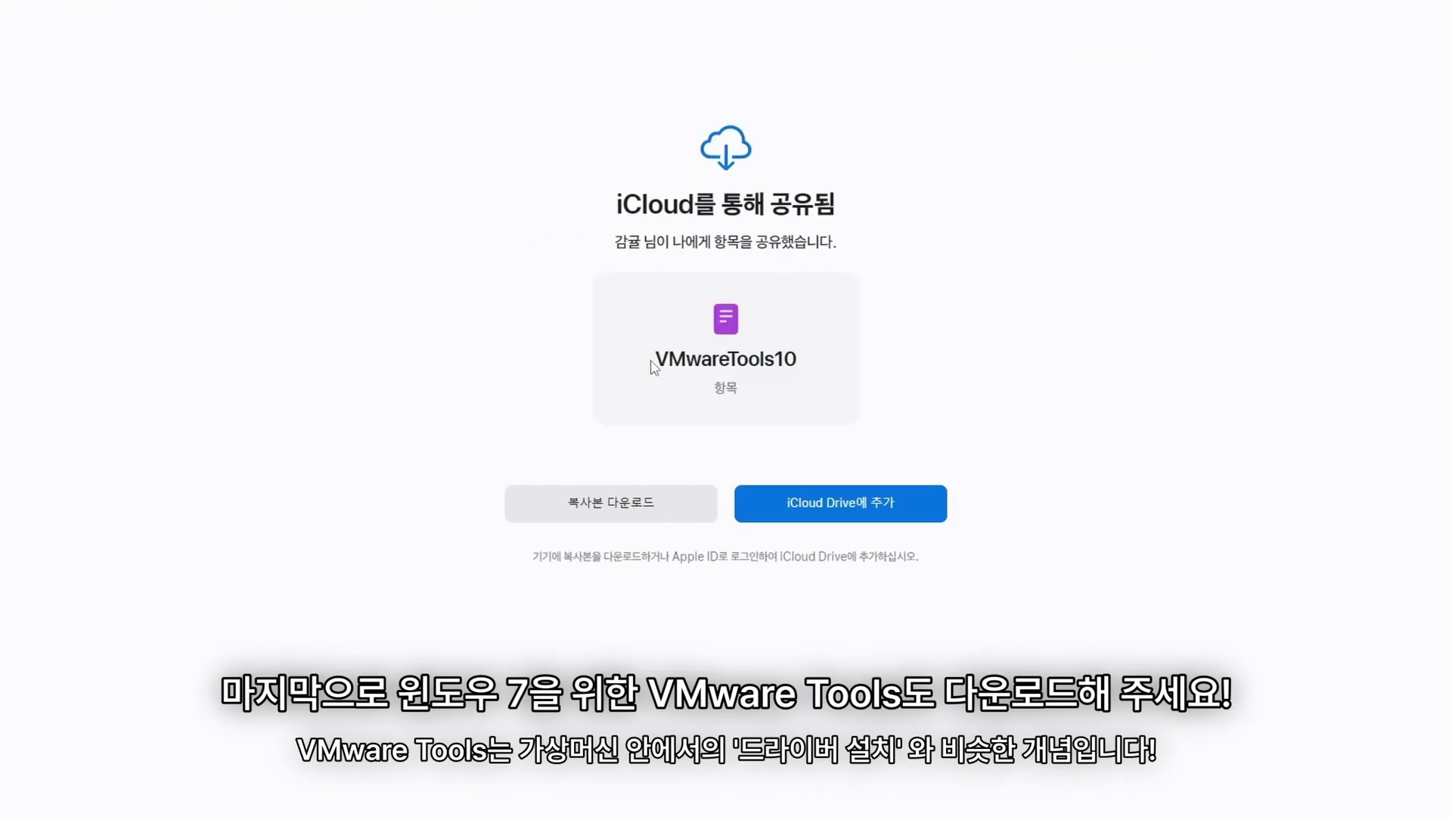
pyautogui.moveTo(651, 363); pyautogui.dragTo(789, 369)
pyautogui.click(789, 369)
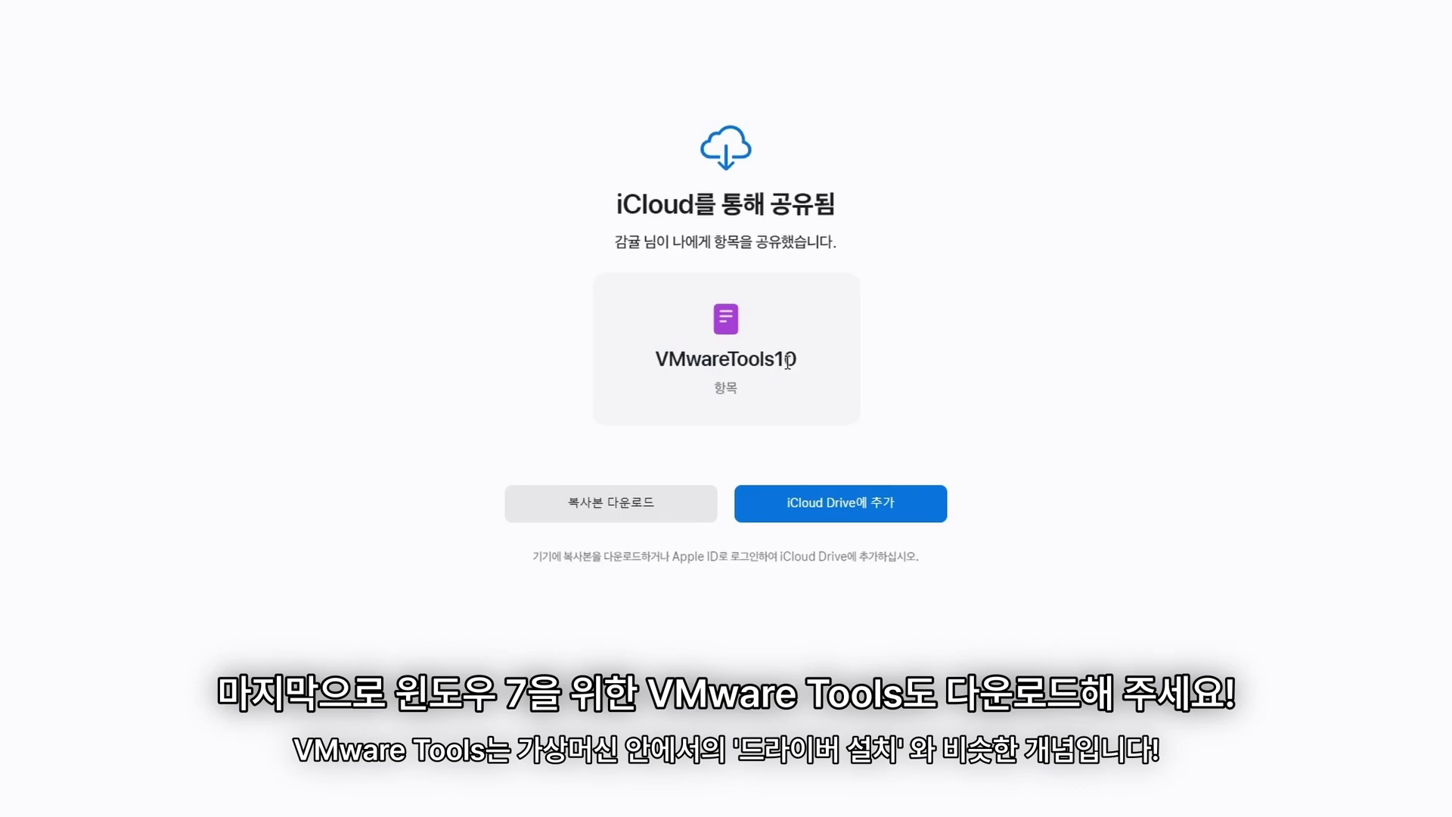
pyautogui.click(618, 508)
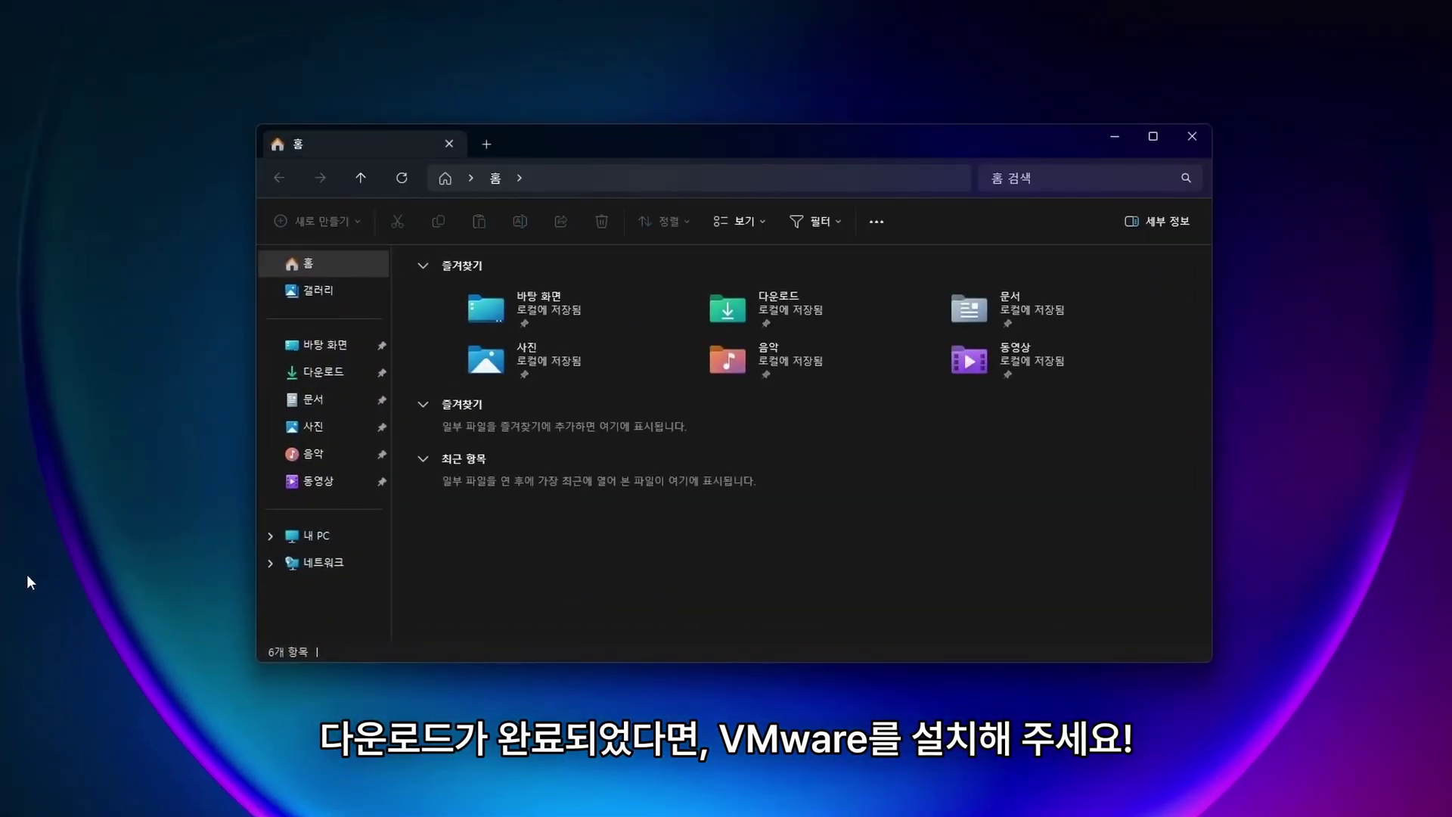
# Run VMware-player-full-17.5.0-22583795.exe from the Downloads folder and allow it to make changes to the device
pyautogui.doubleClick(783, 308)
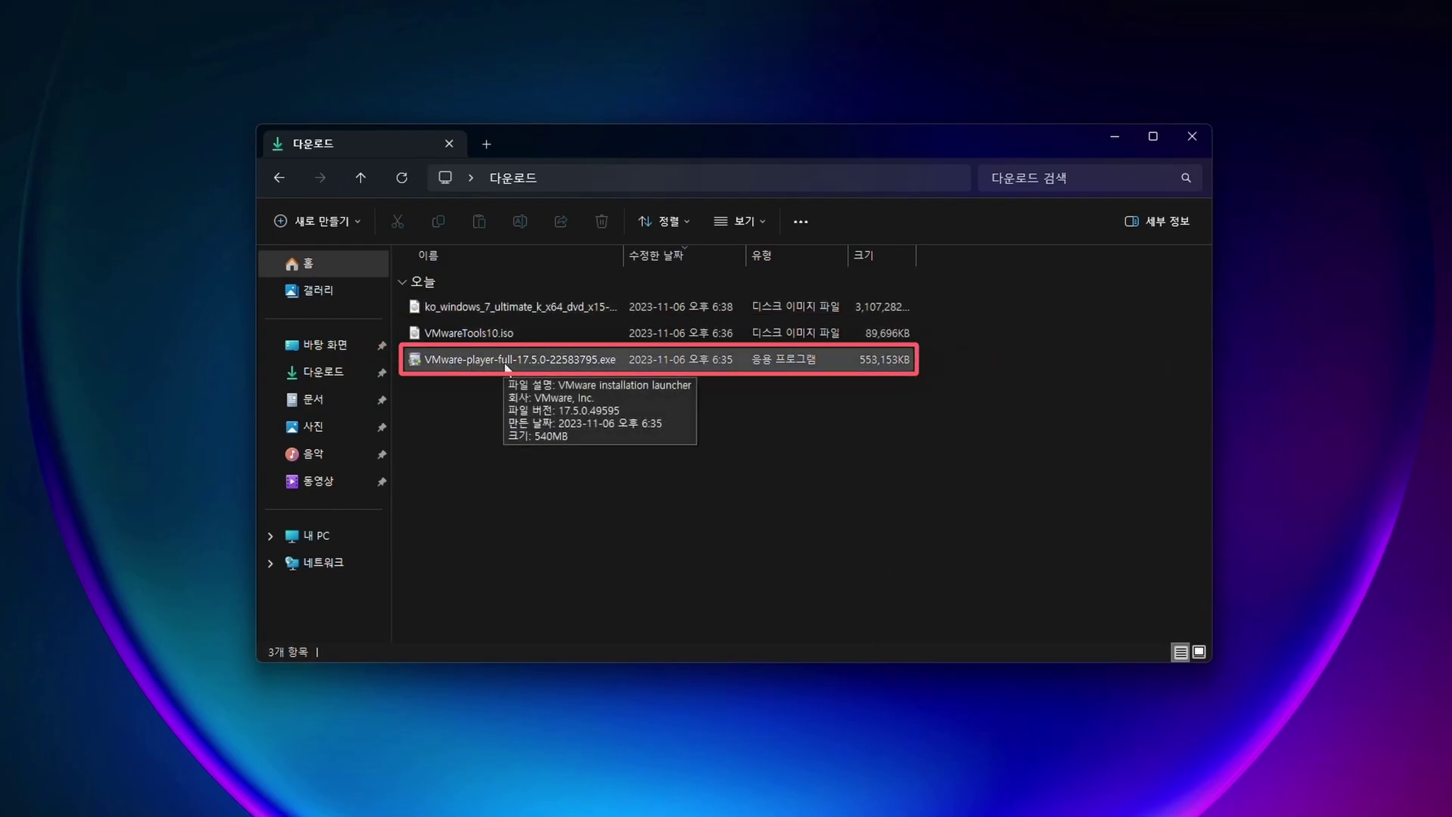
pyautogui.doubleClick(506, 365)
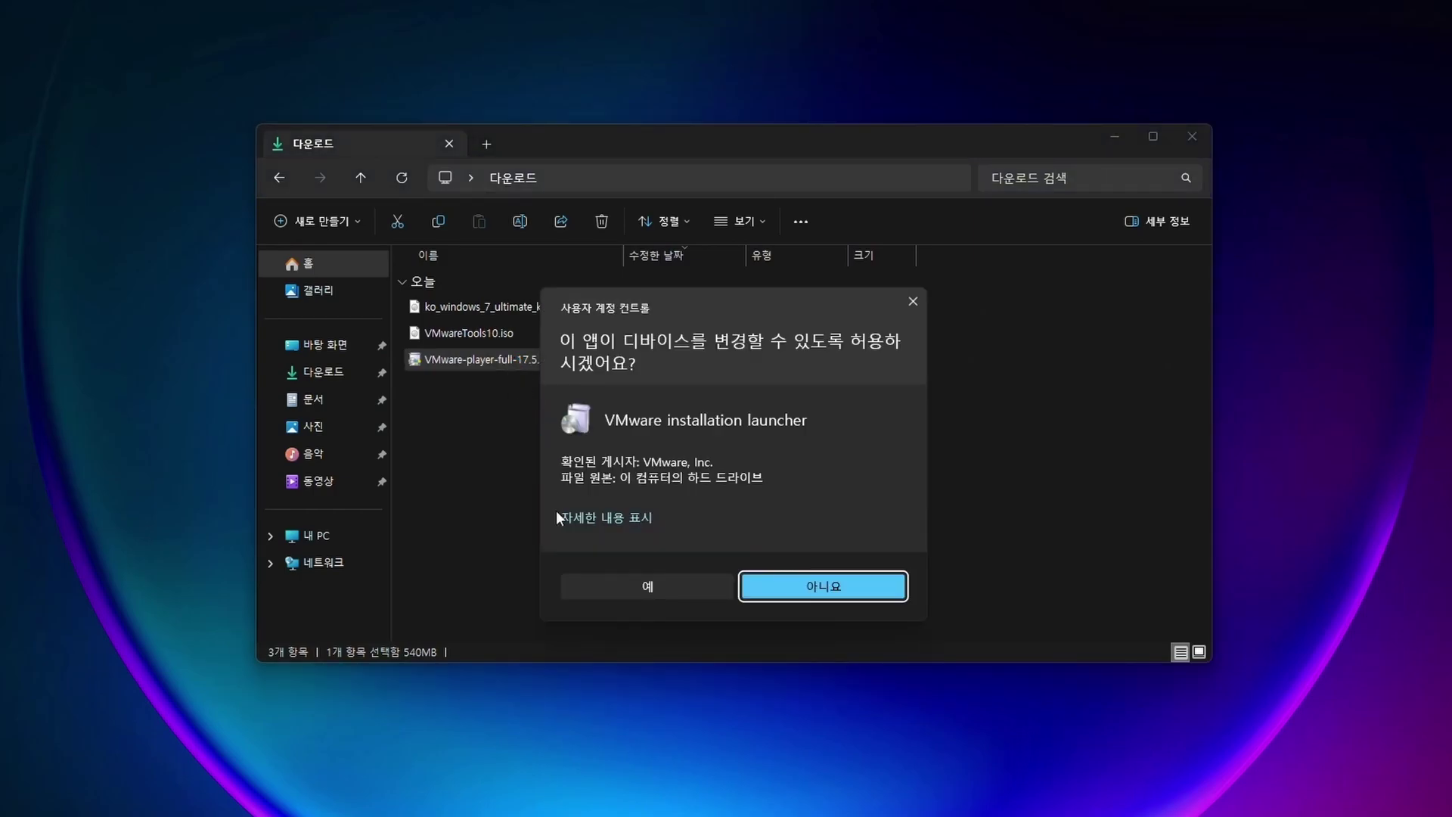
pyautogui.click(610, 584)
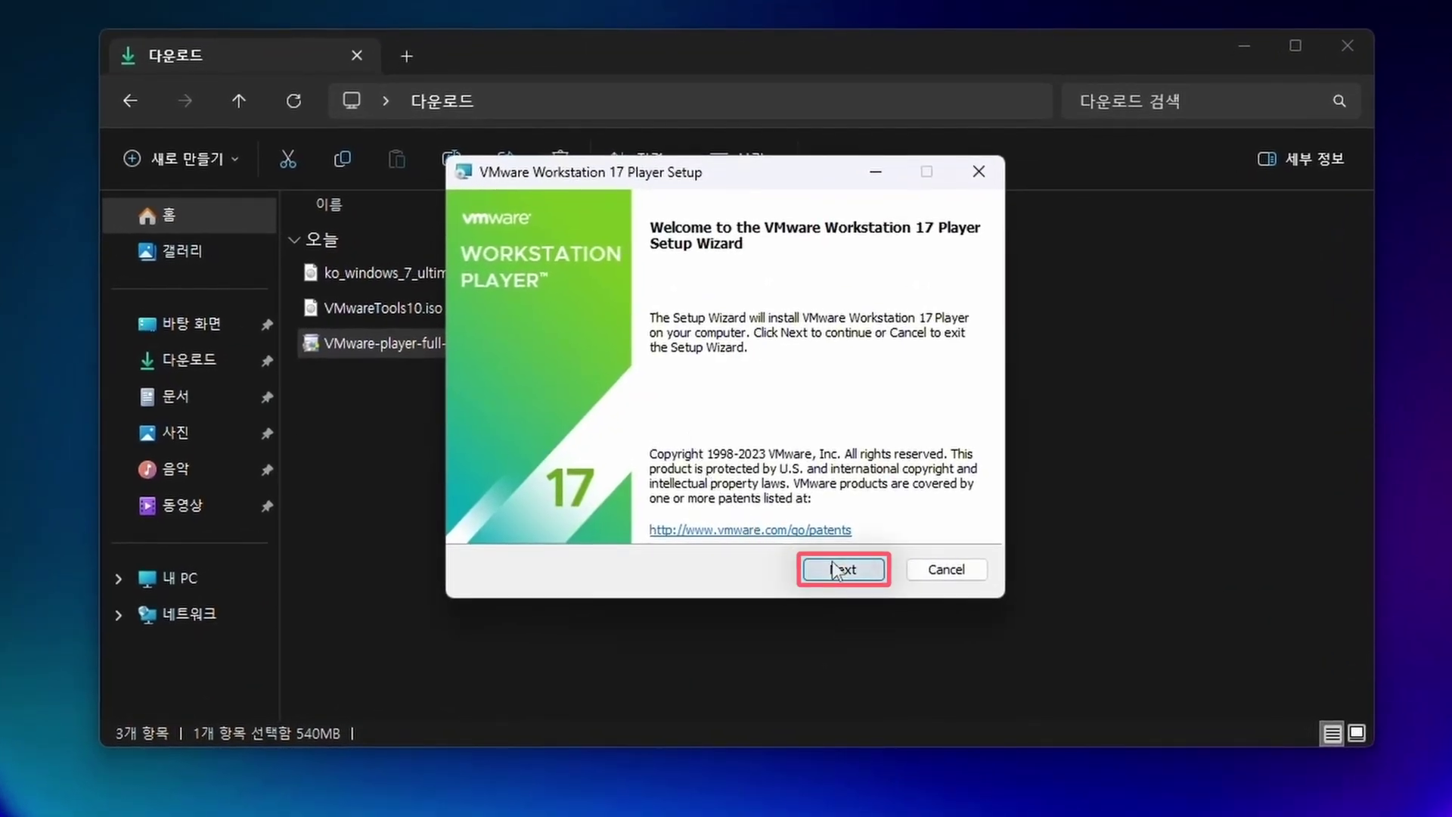
# Accept the license agreement in the VMware Workstation 17 Player setup and continue past the compatibility notice
pyautogui.click(838, 571)
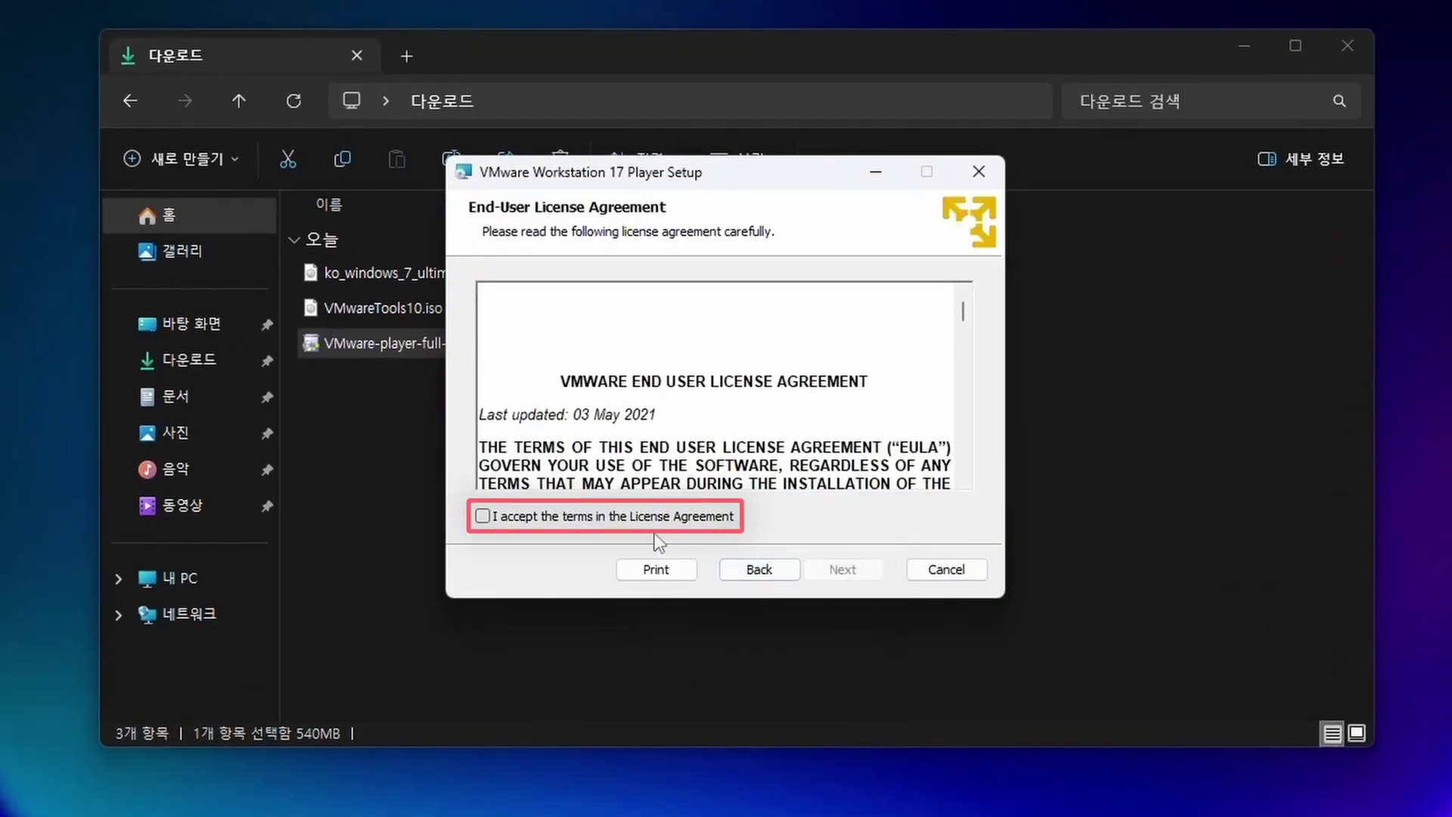
pyautogui.click(629, 520)
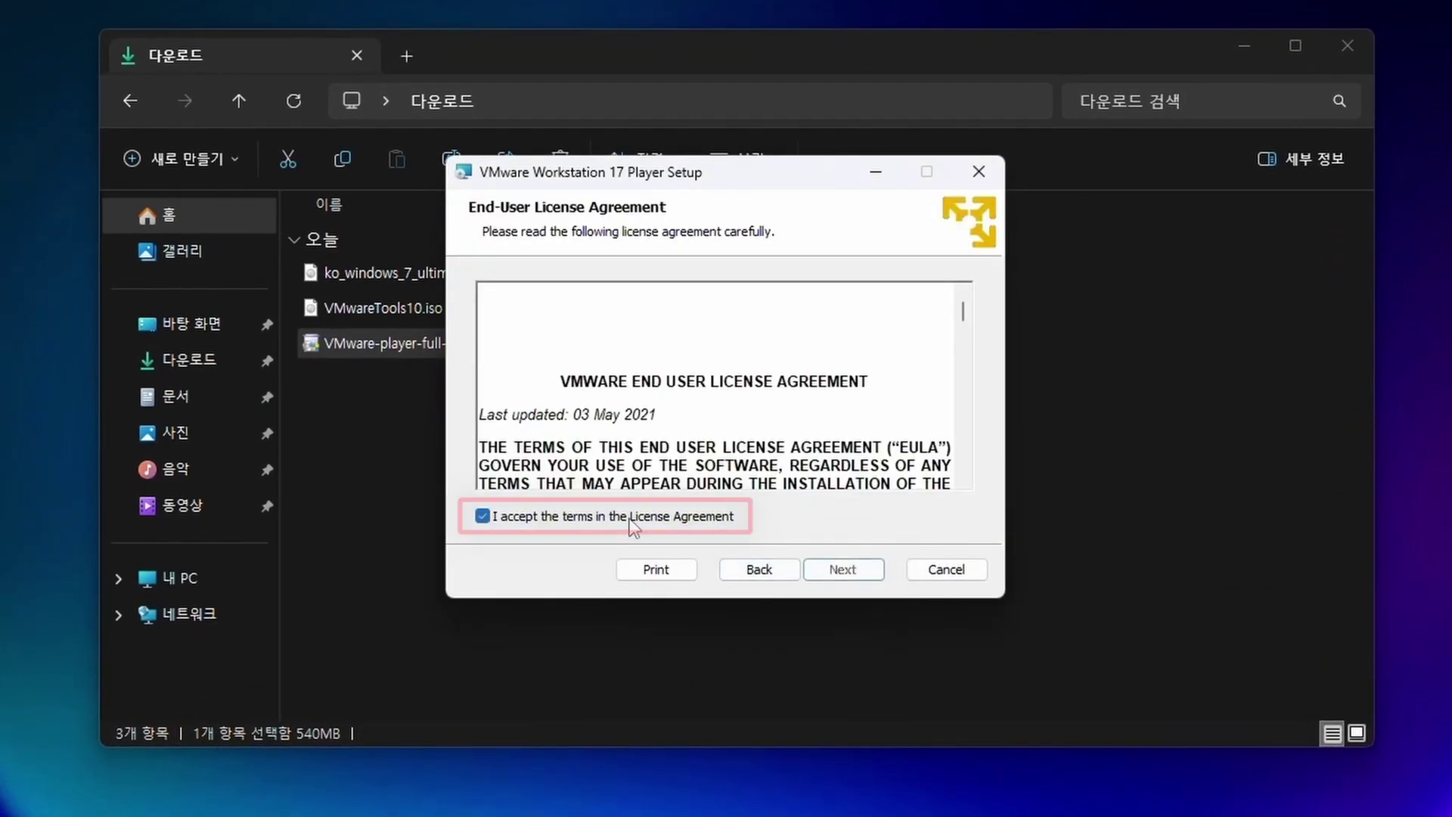
pyautogui.click(843, 569)
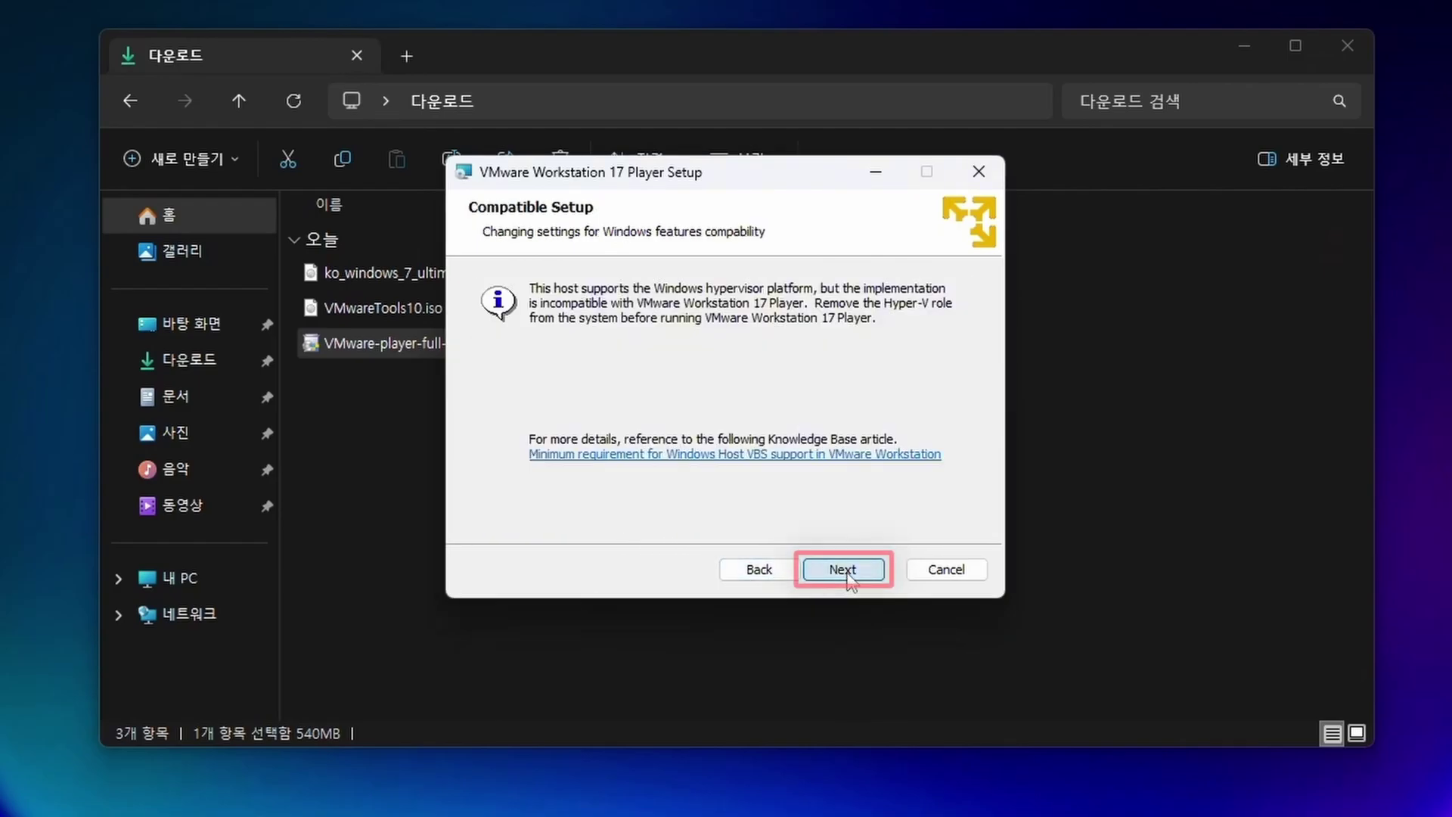
pyautogui.click(843, 570)
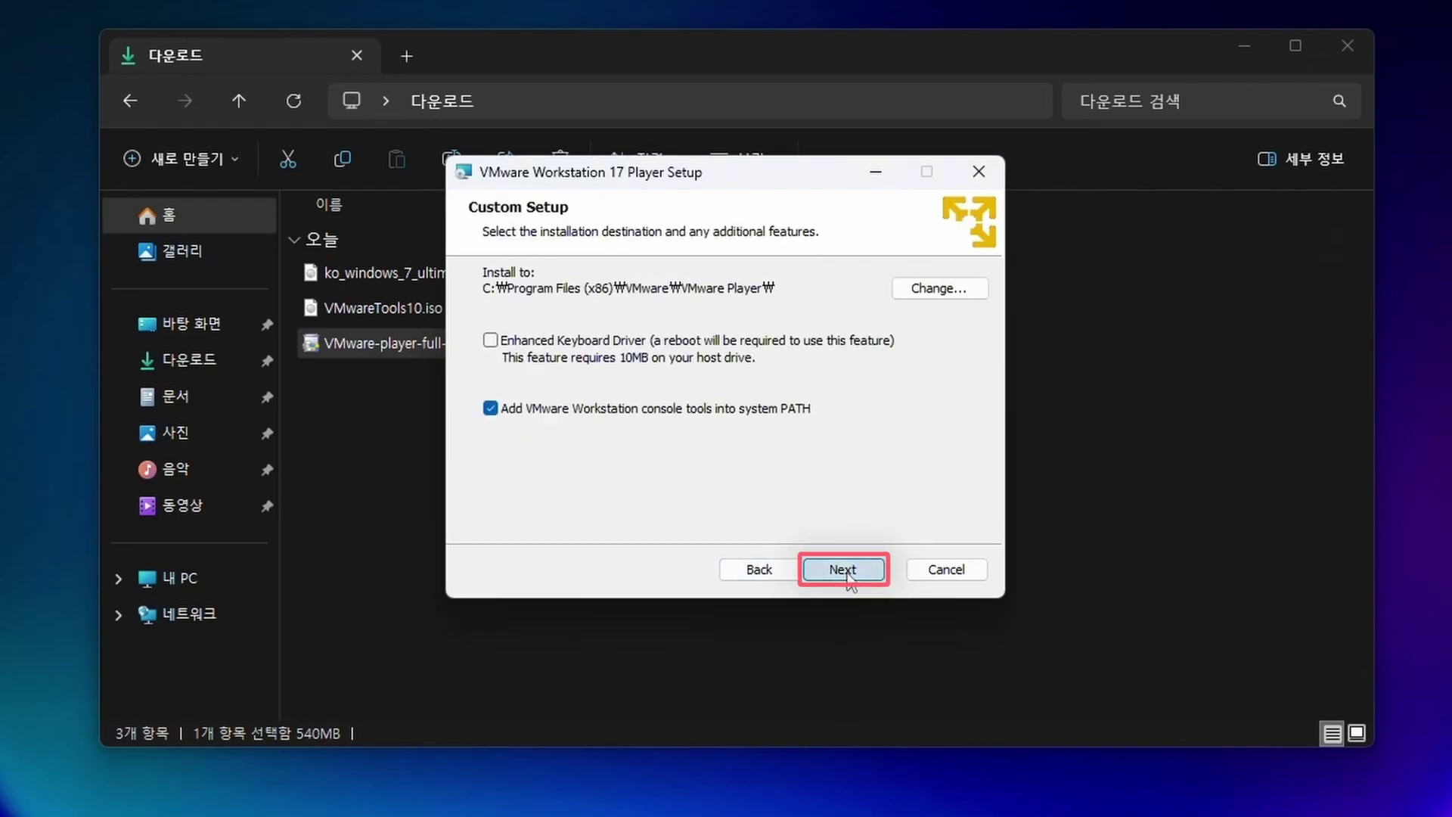
# Install VMware Workstation 17 Player with the default destination, user experience and shortcut settings, and minimize the Downloads window
pyautogui.click(843, 569)
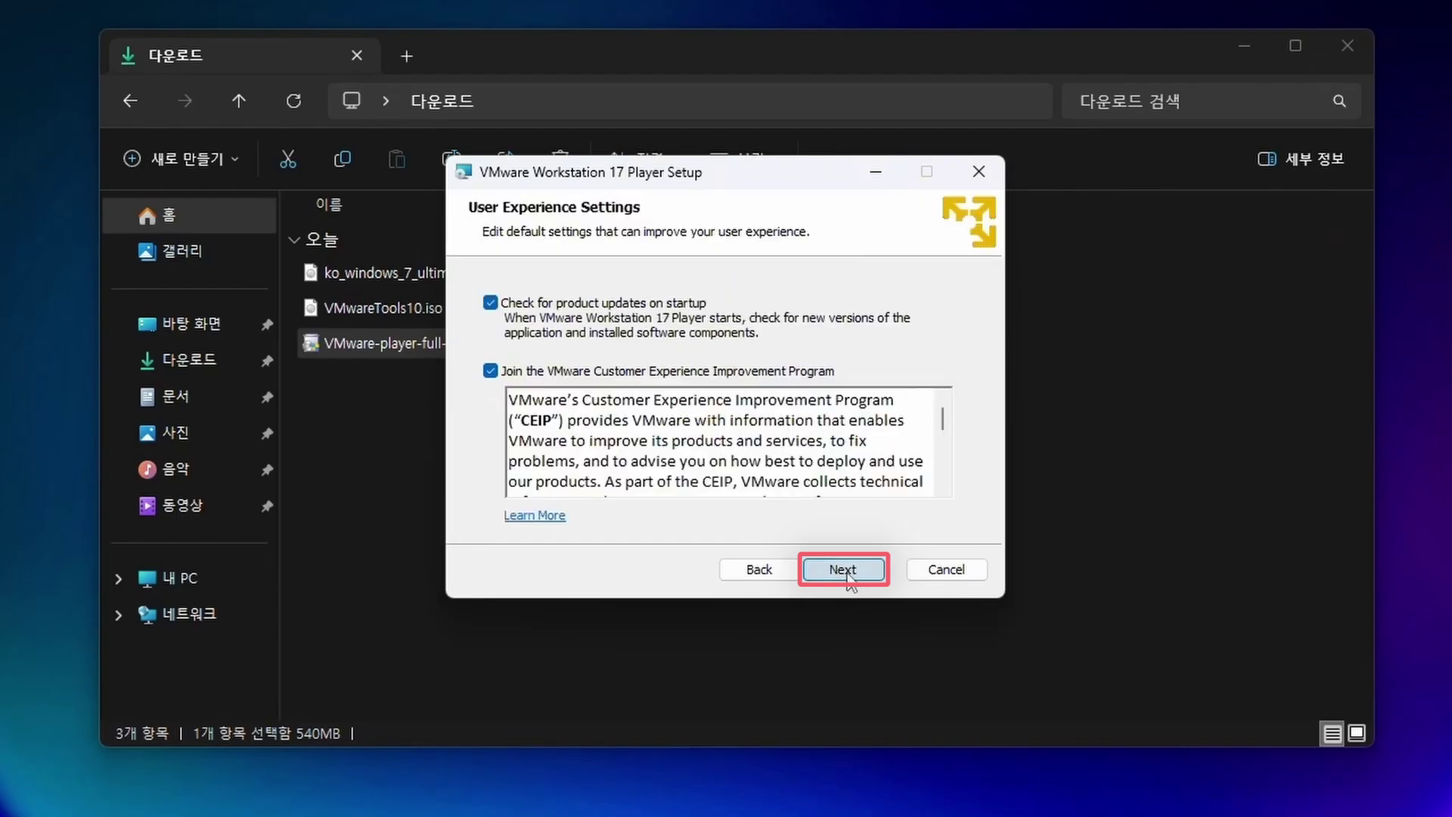
pyautogui.click(843, 569)
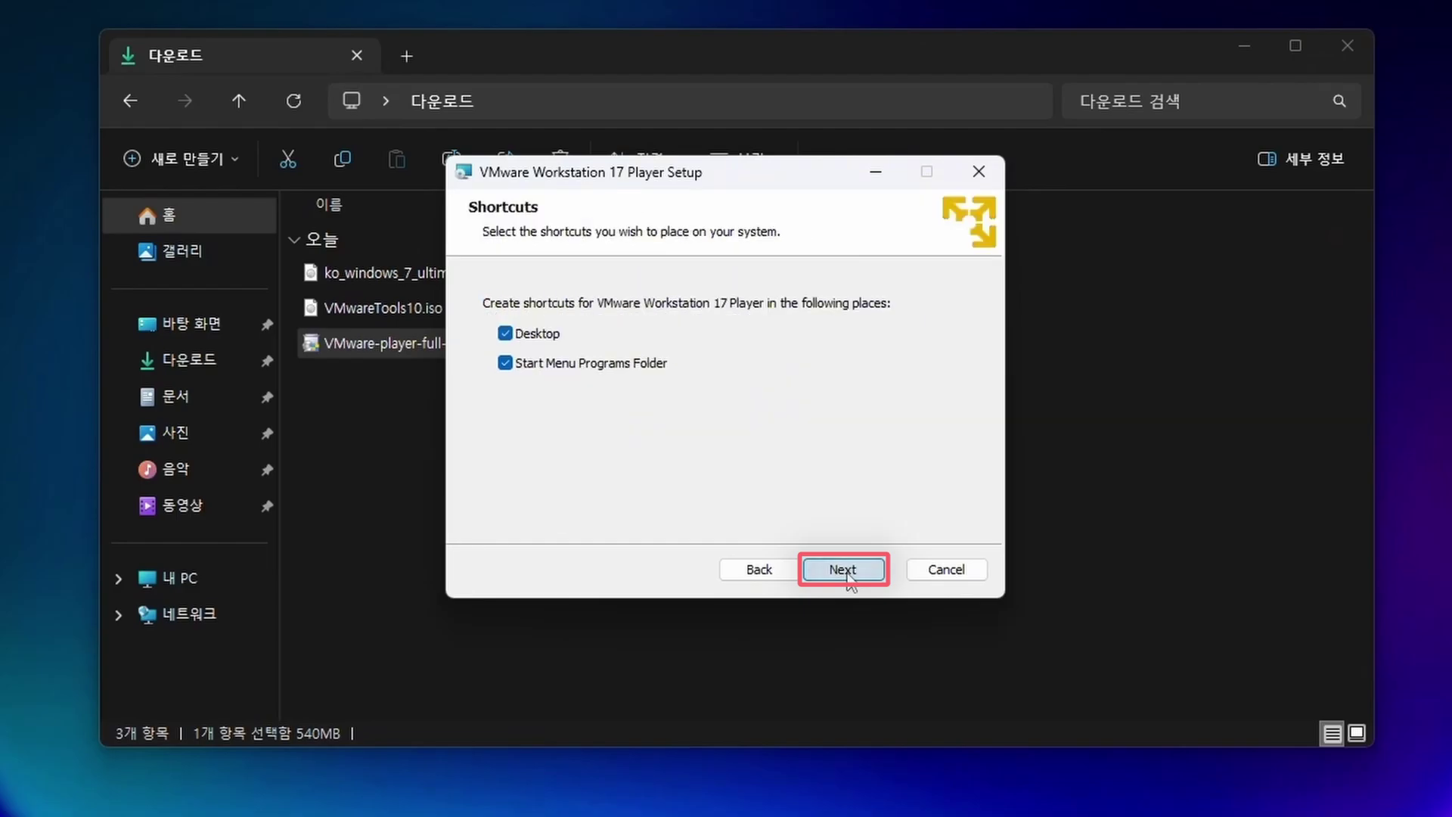
pyautogui.click(848, 579)
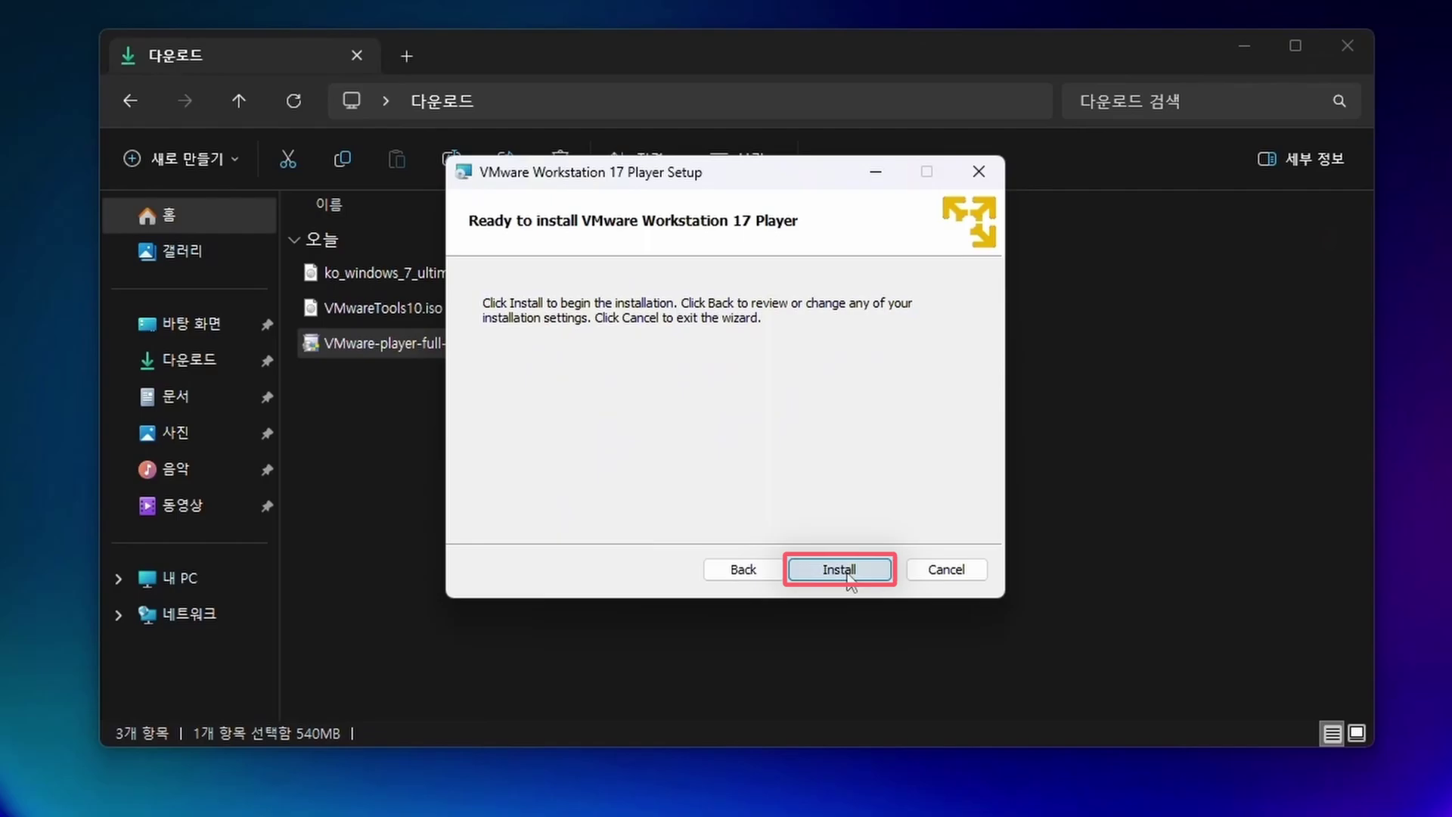
pyautogui.click(840, 570)
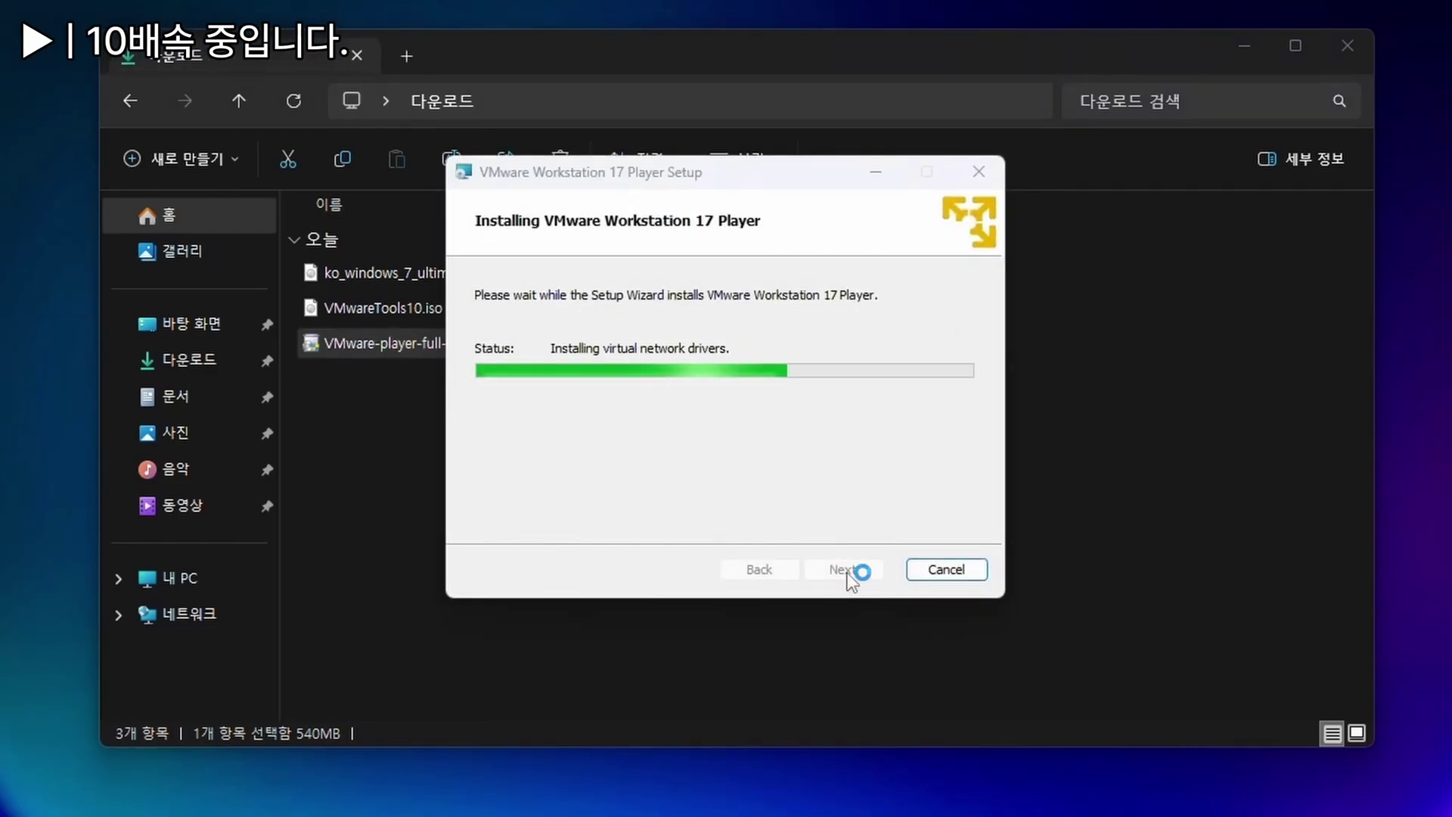
pyautogui.click(945, 570)
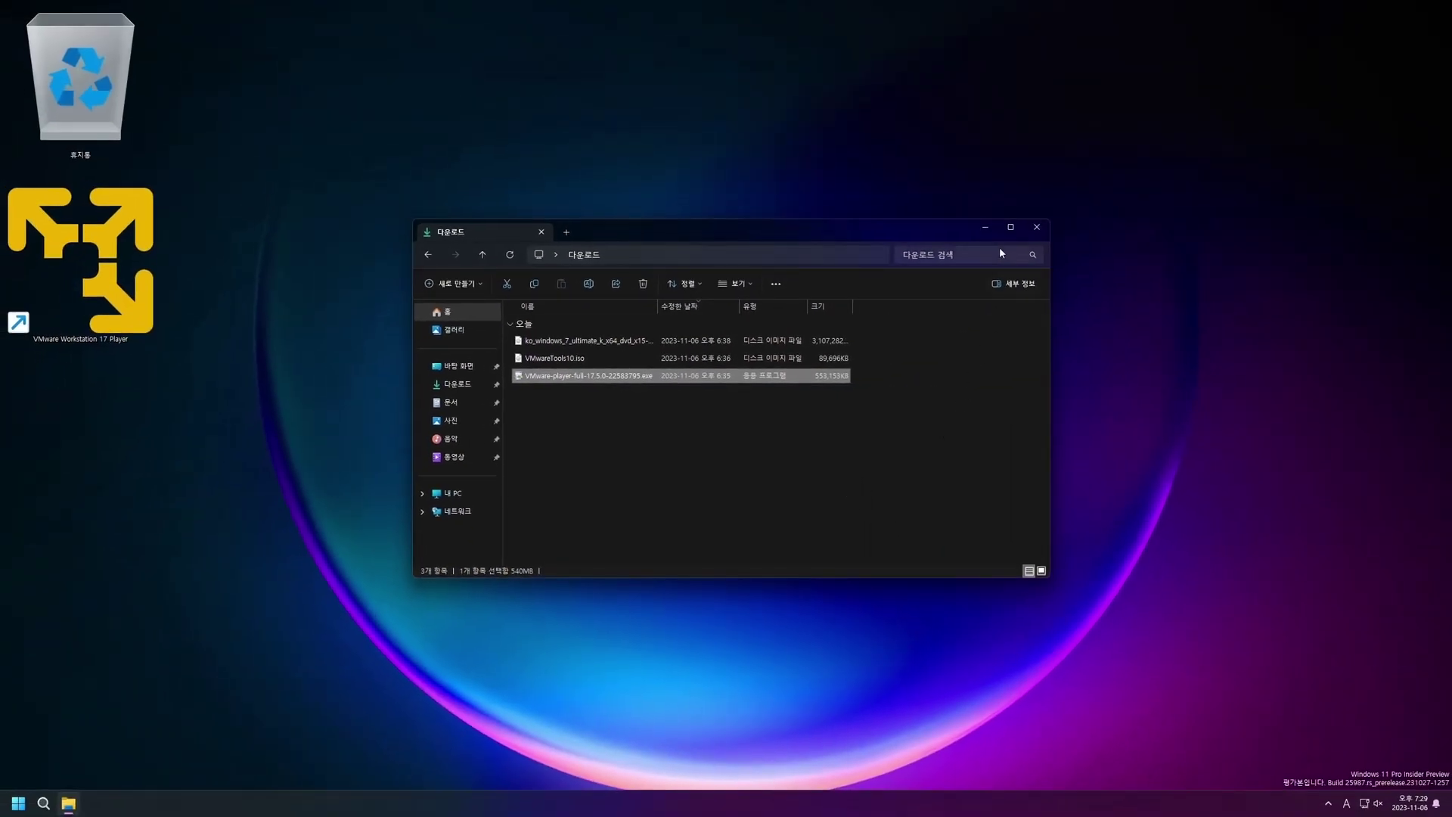
pyautogui.click(1244, 46)
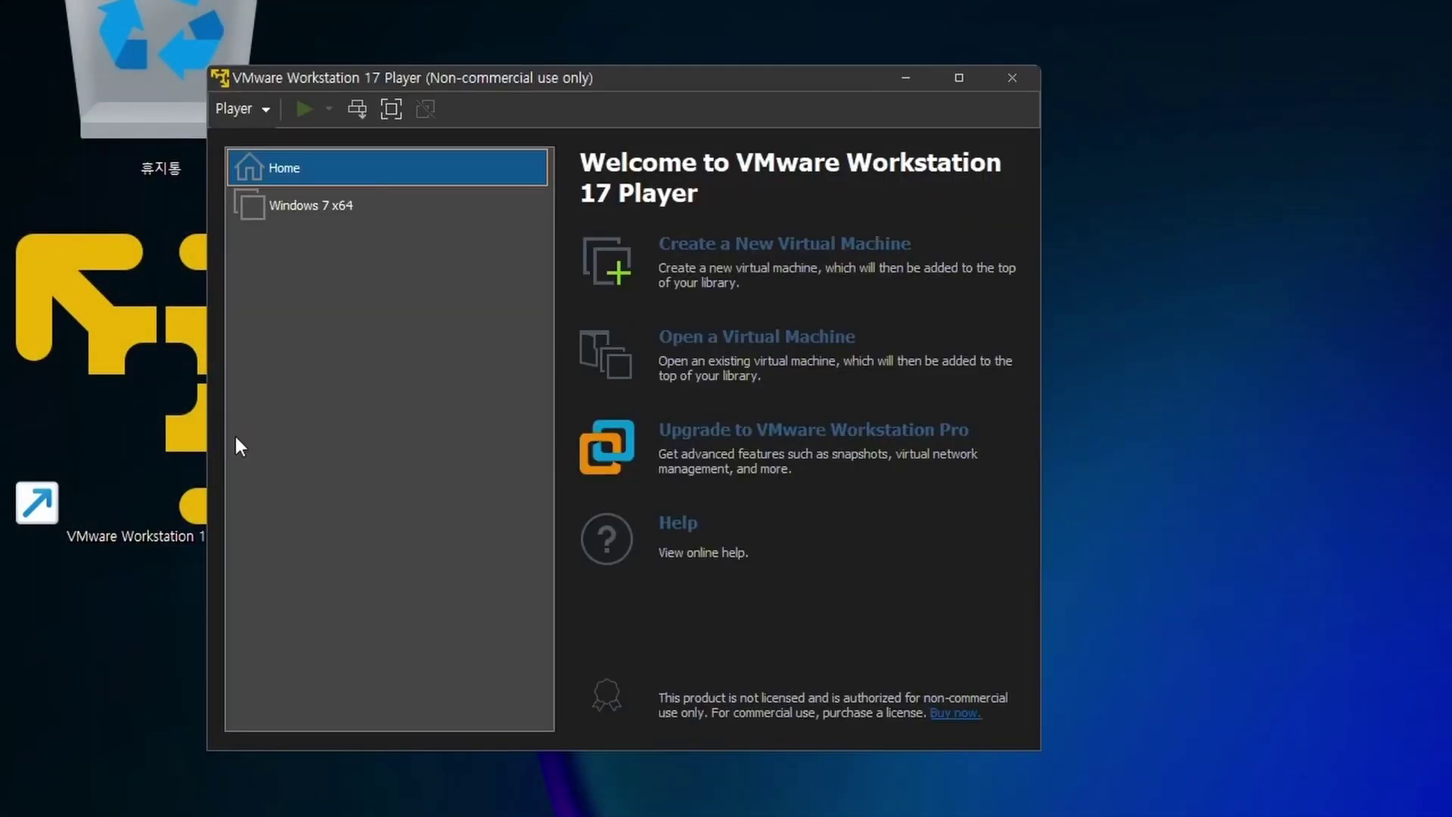
# Start a new virtual machine using the ko_windows_7_ultimate_k_x64 ISO from Downloads as the installer disc image
pyautogui.click(800, 250)
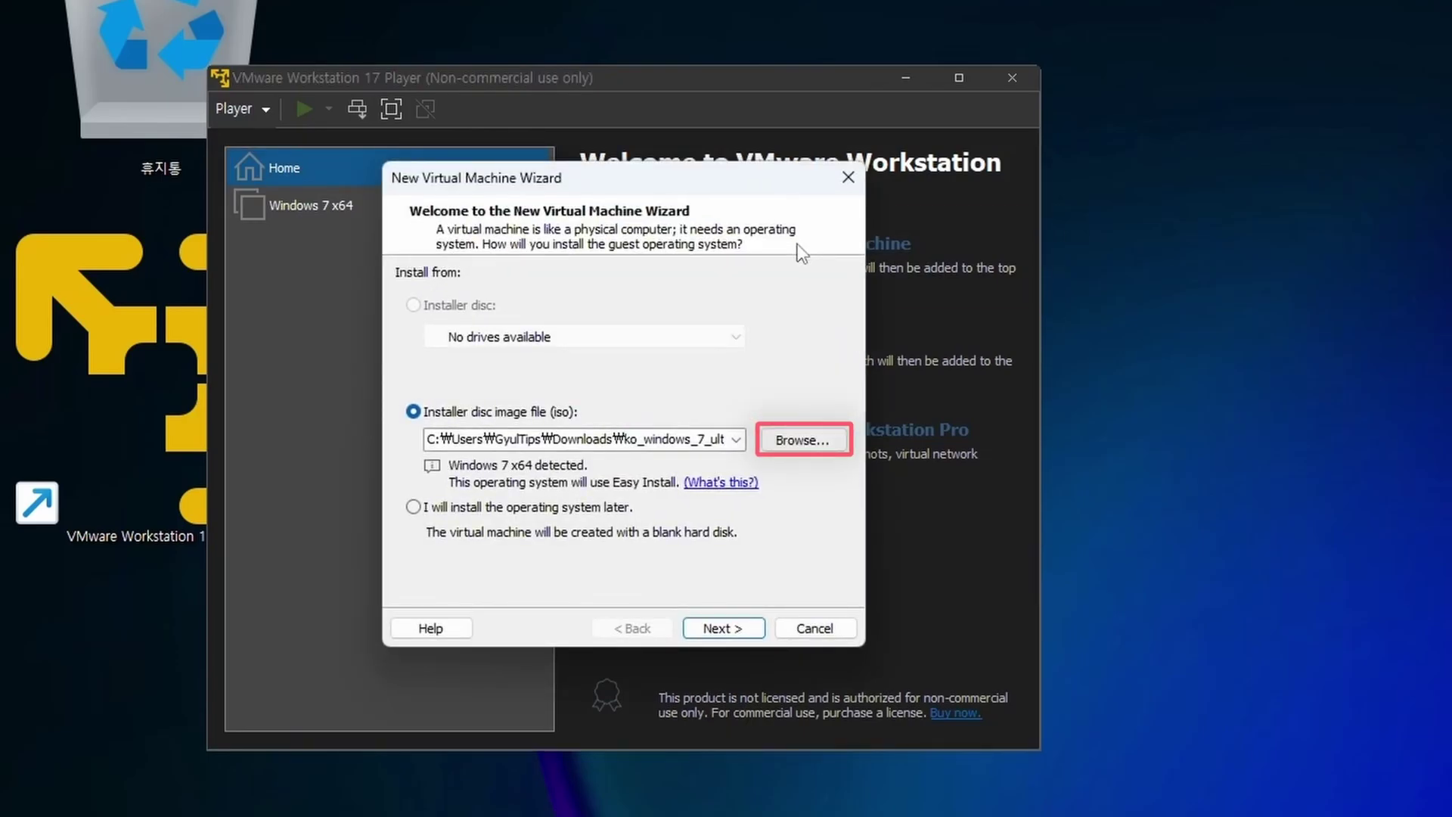
pyautogui.click(798, 446)
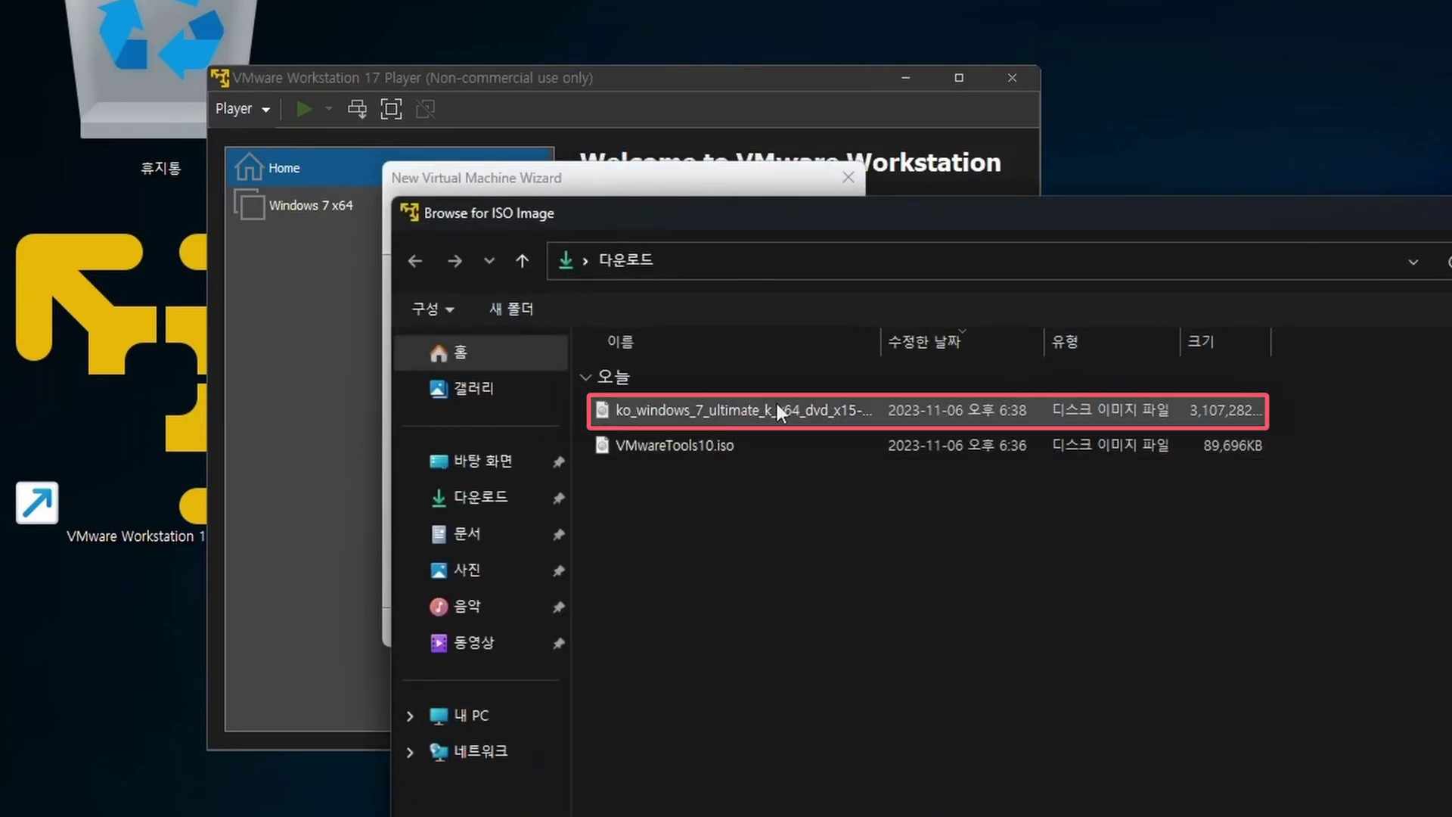
pyautogui.doubleClick(770, 409)
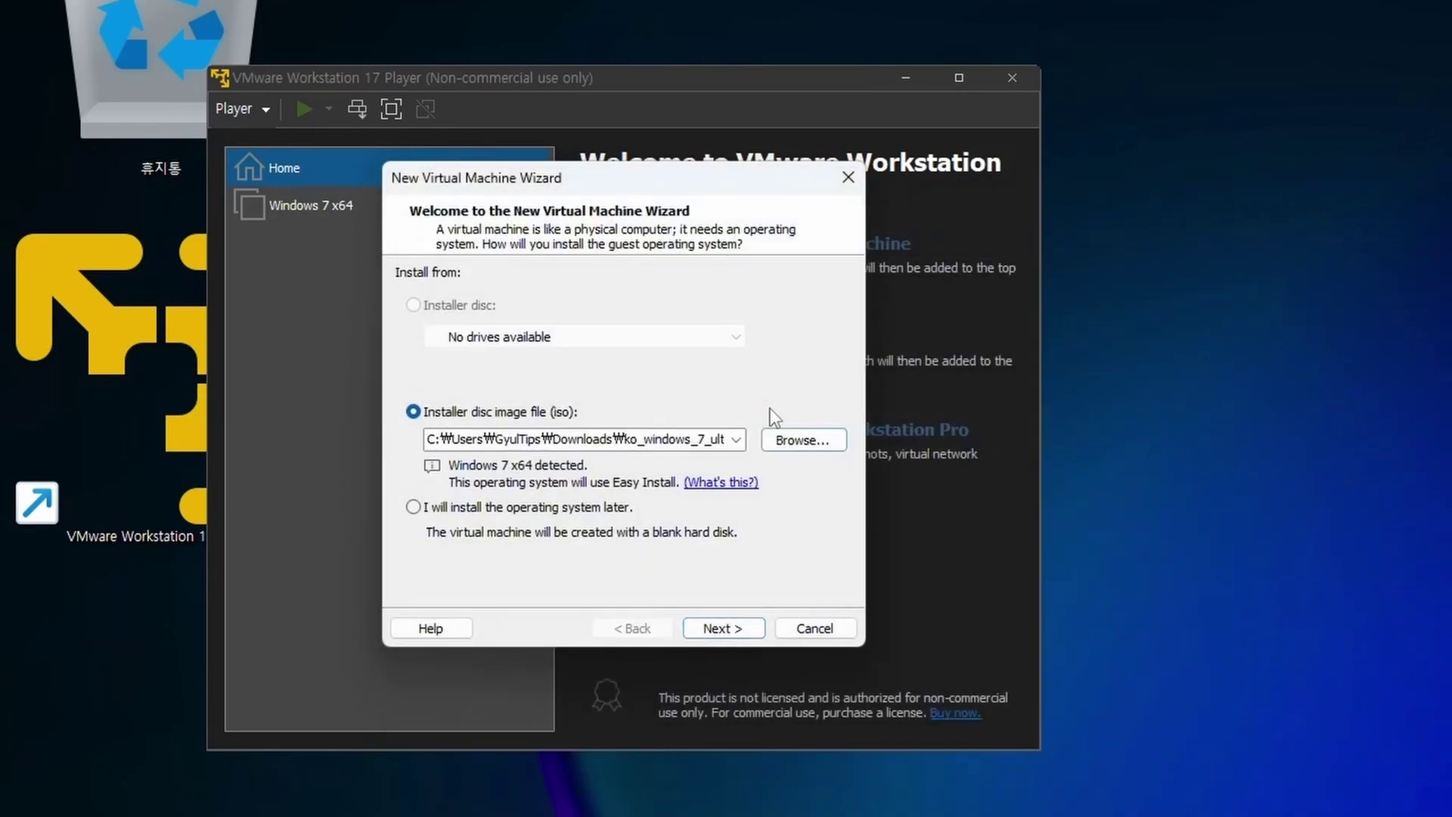
pyautogui.click(721, 638)
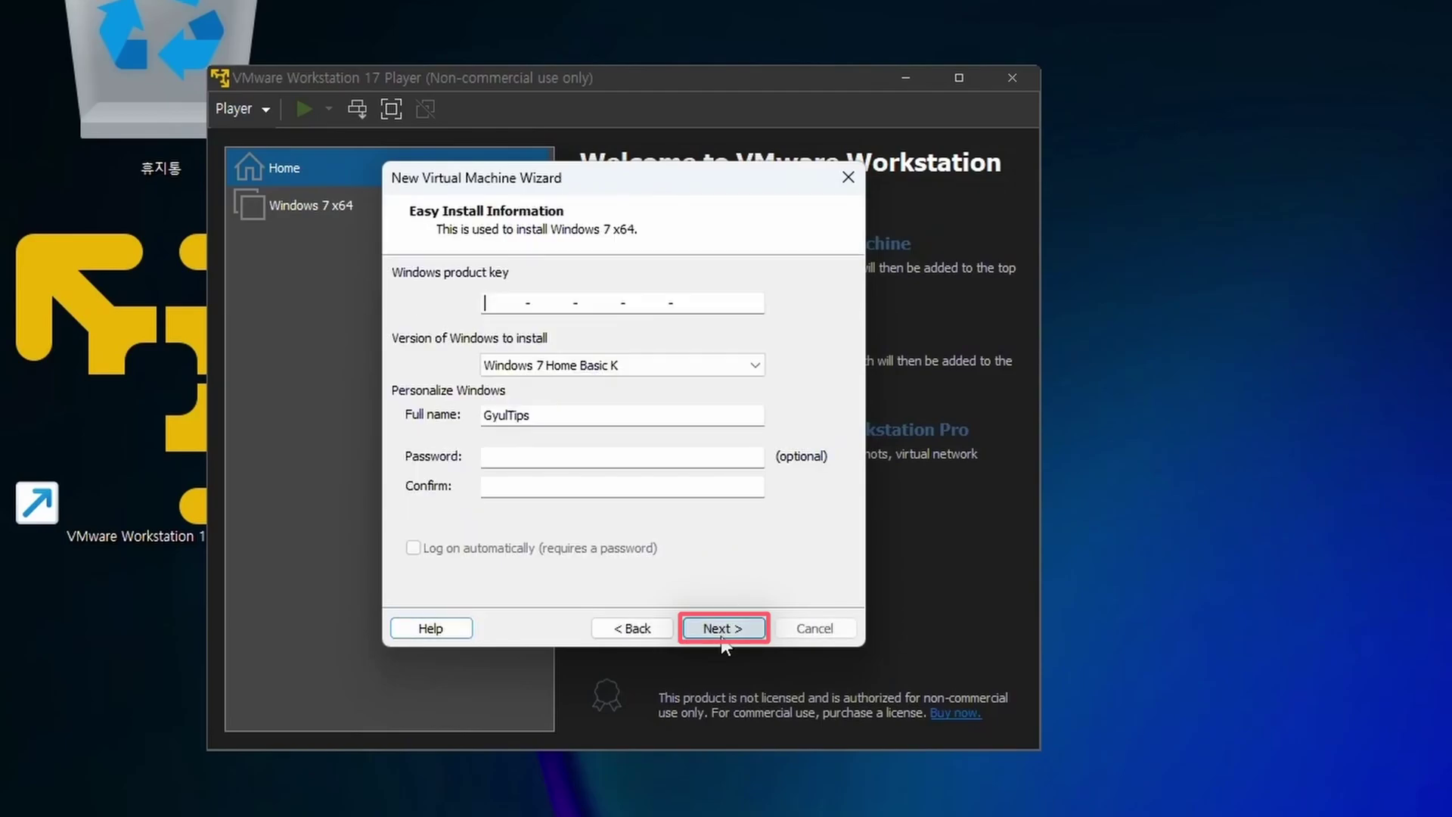
# Choose Windows 7 Ultimate K as the version to install and continue without a product key
pyautogui.click(656, 372)
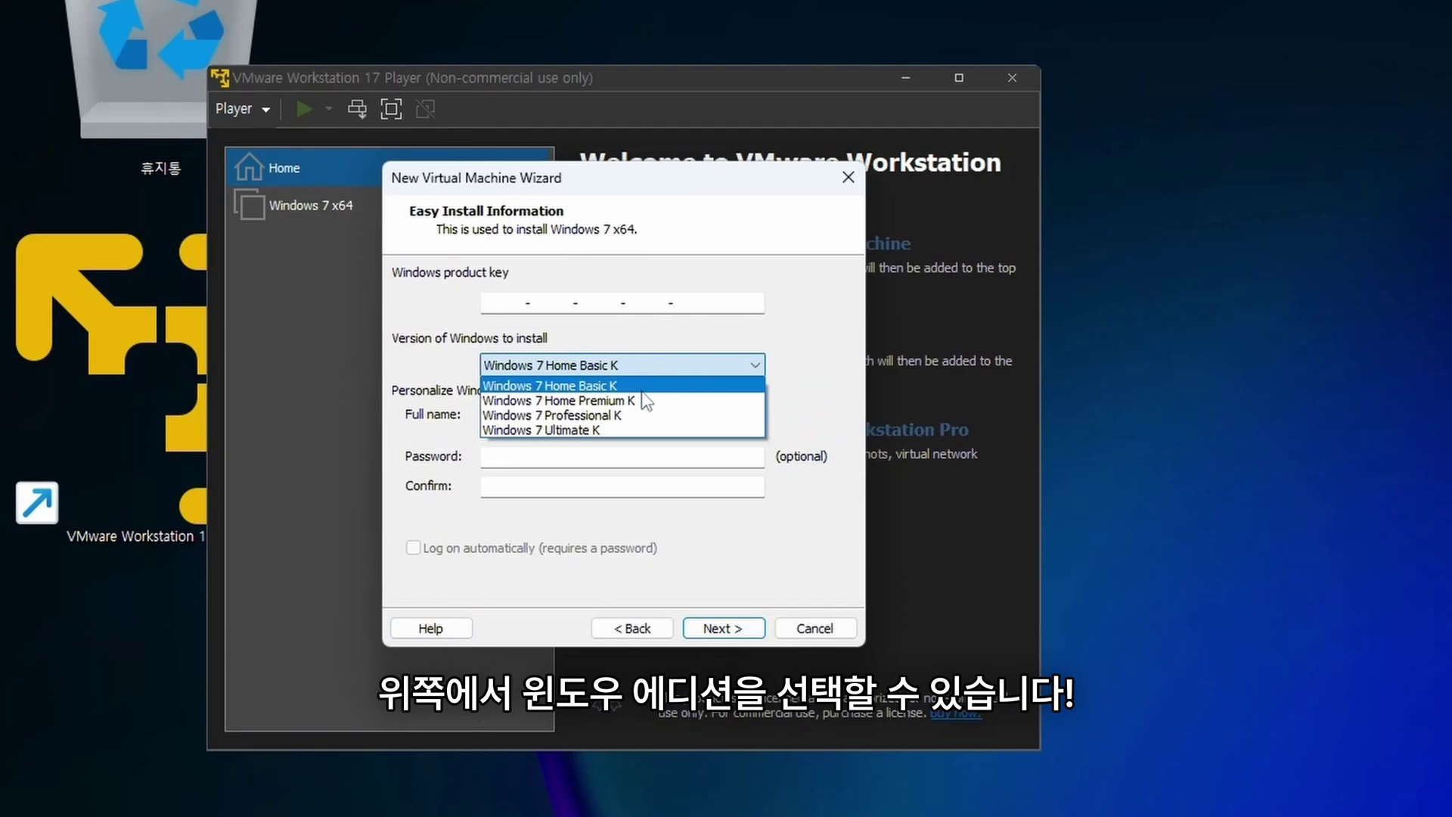
pyautogui.click(628, 430)
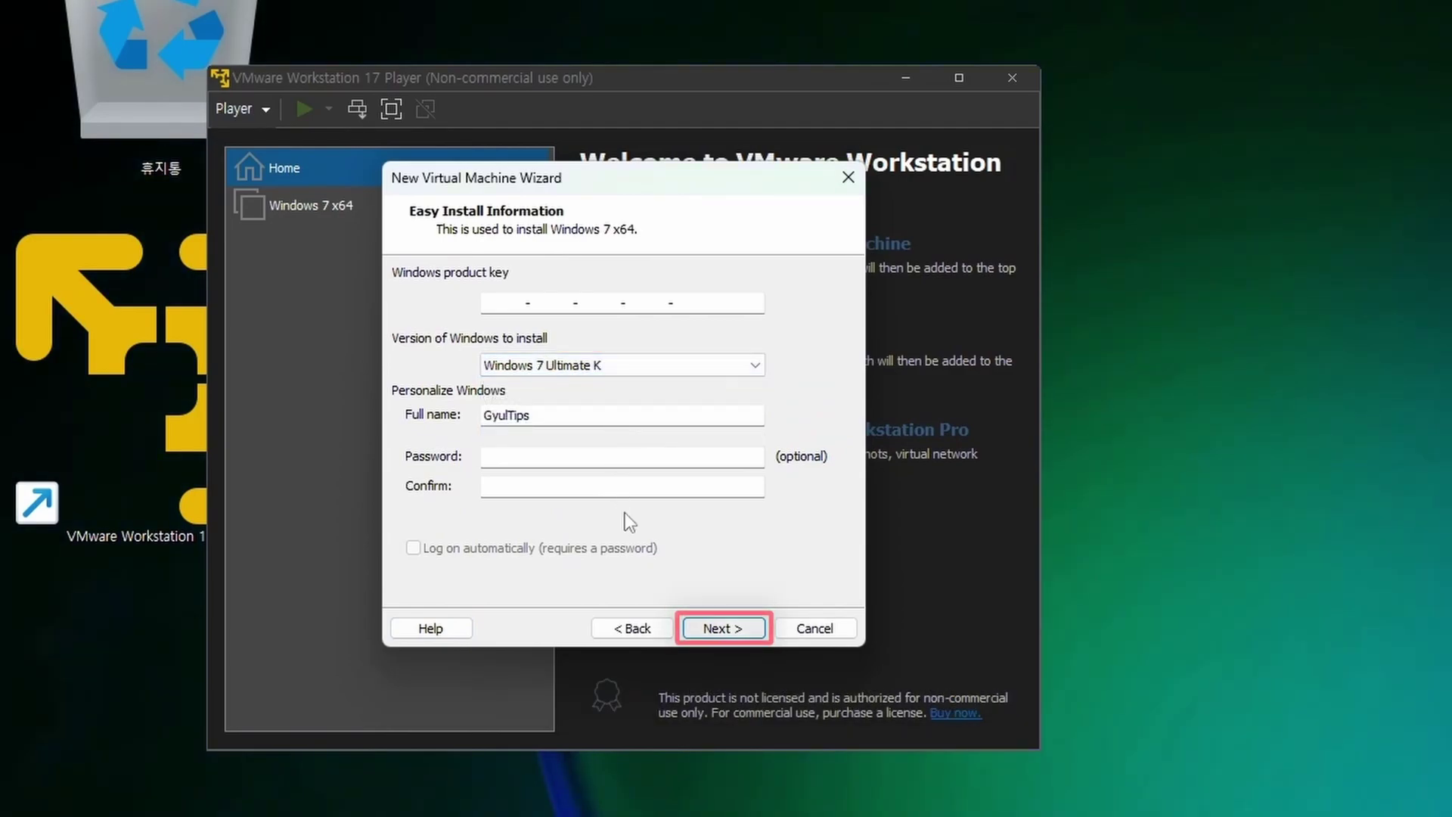
pyautogui.click(722, 629)
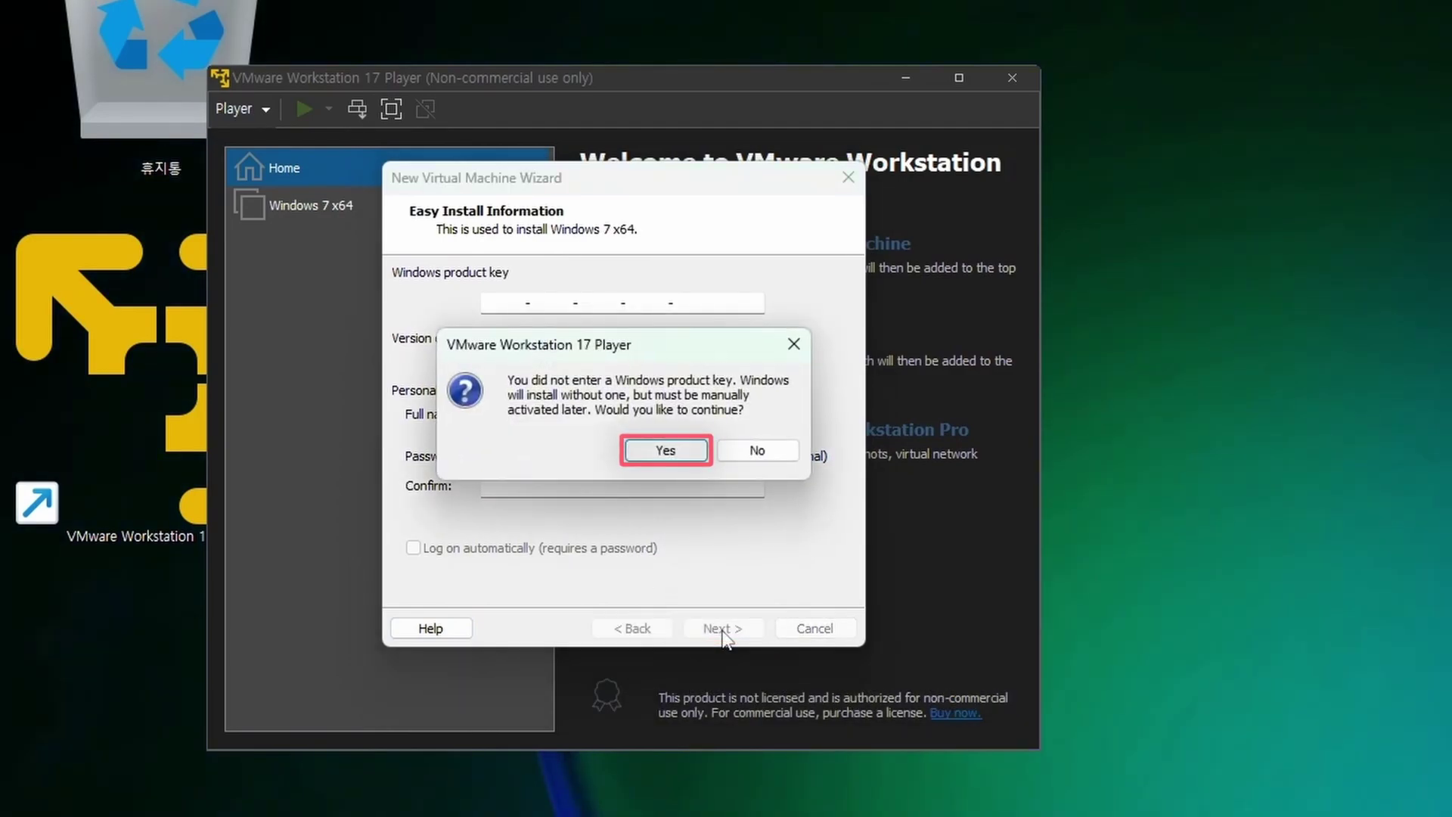
pyautogui.click(665, 448)
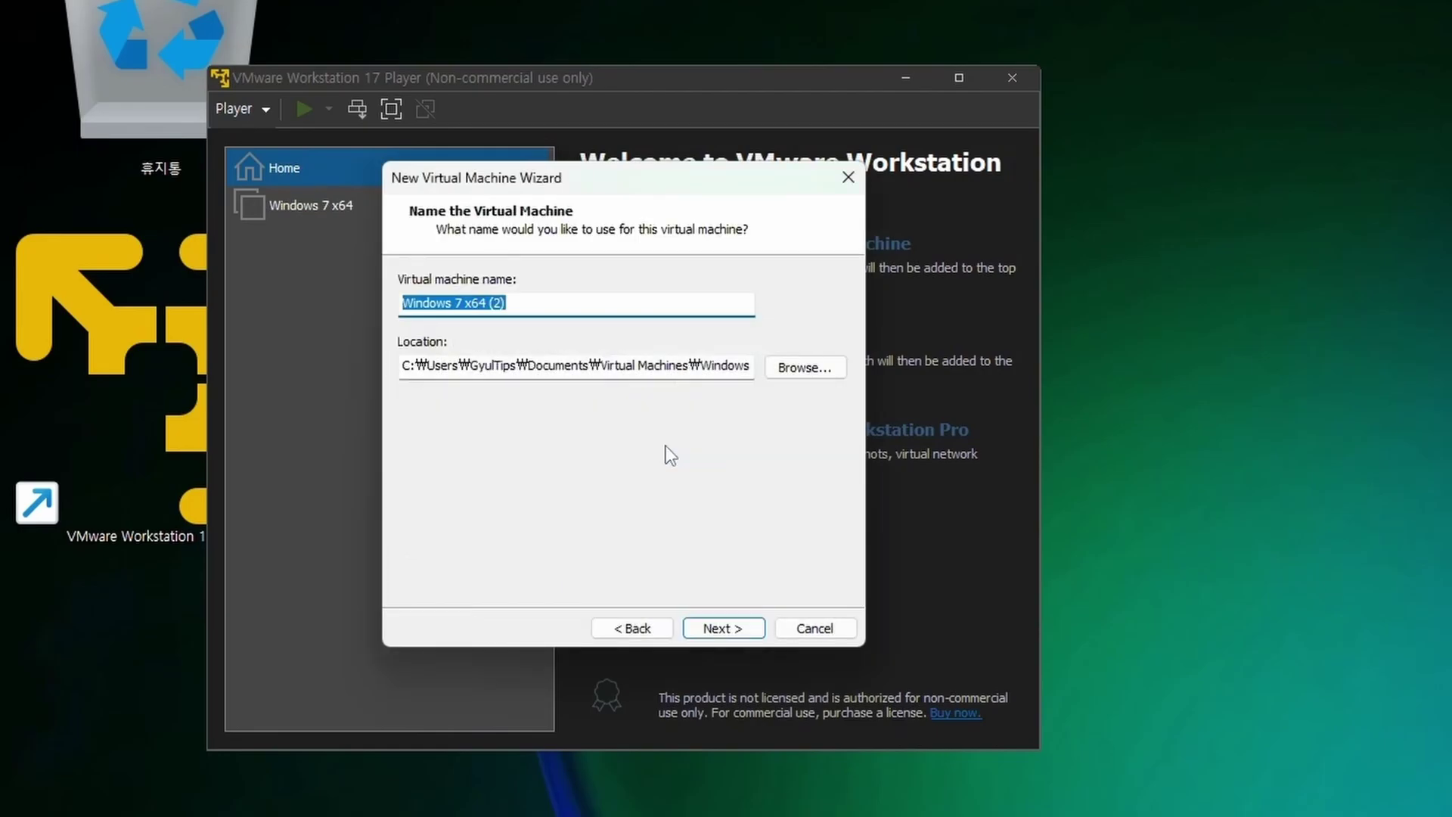
# Create and power on the virtual machine with its default name, location and disk settings, and restart it when Windows setup requires
pyautogui.click(716, 632)
pyautogui.click(716, 632)
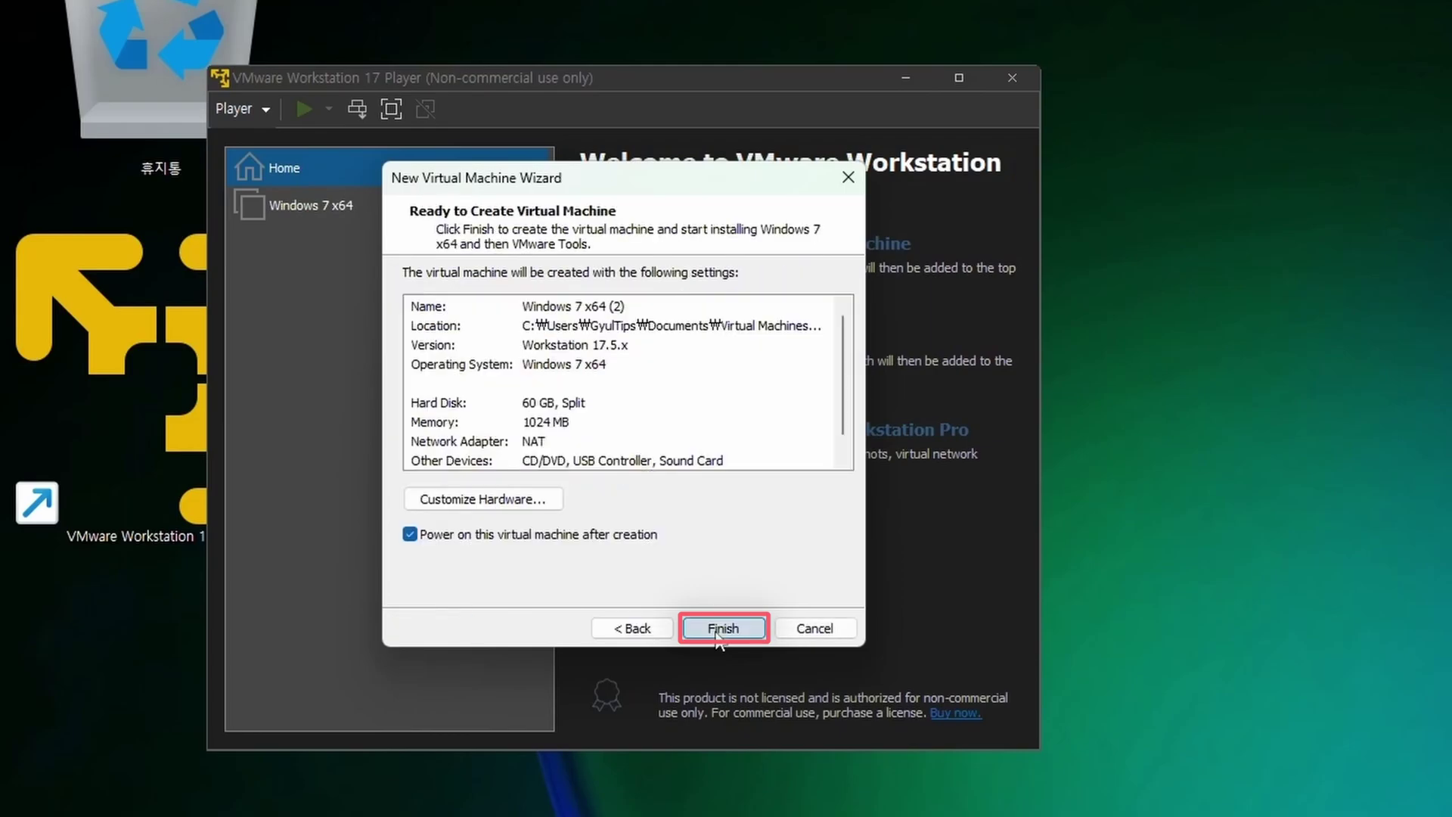
pyautogui.click(718, 634)
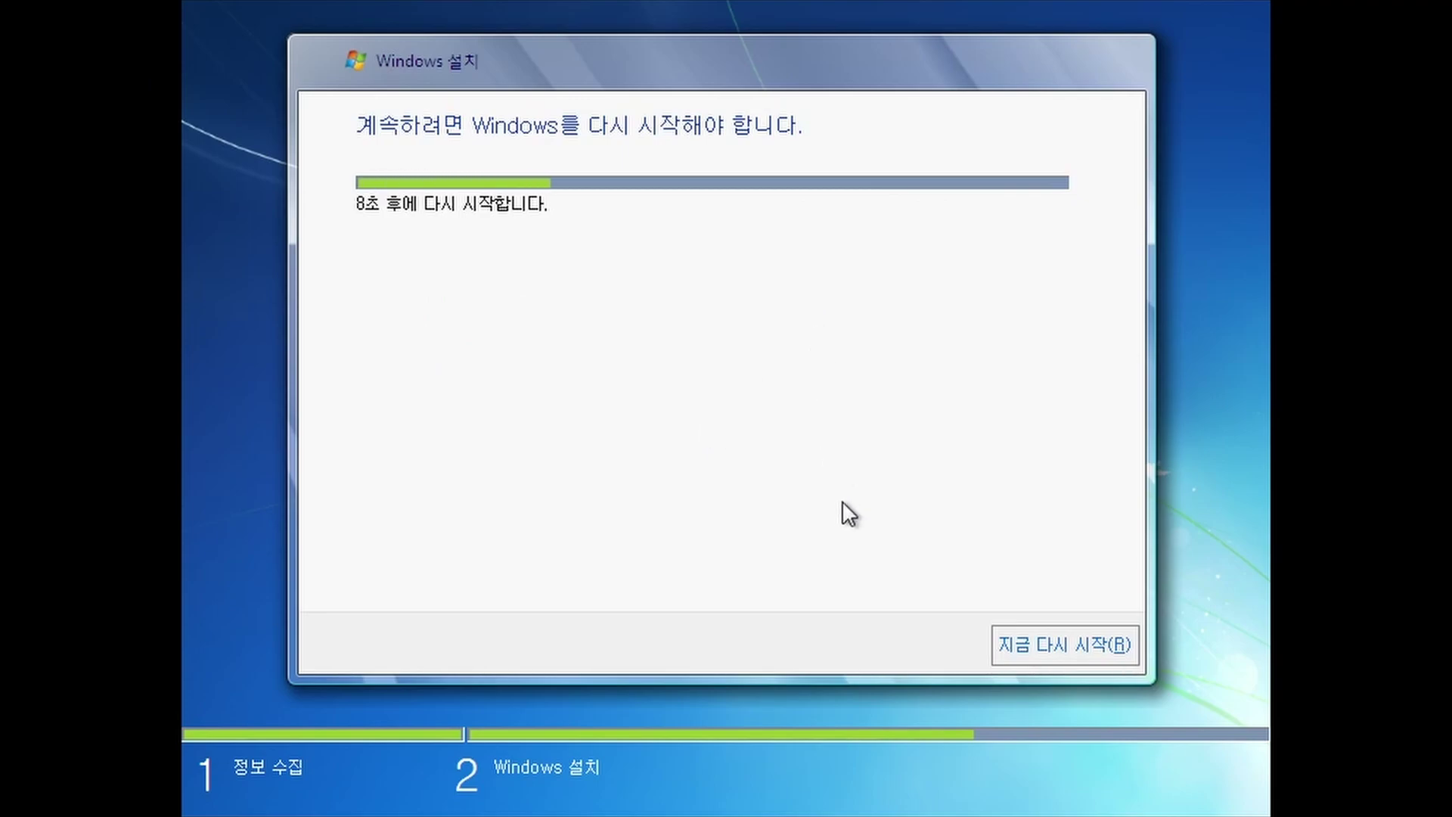
pyautogui.click(1027, 637)
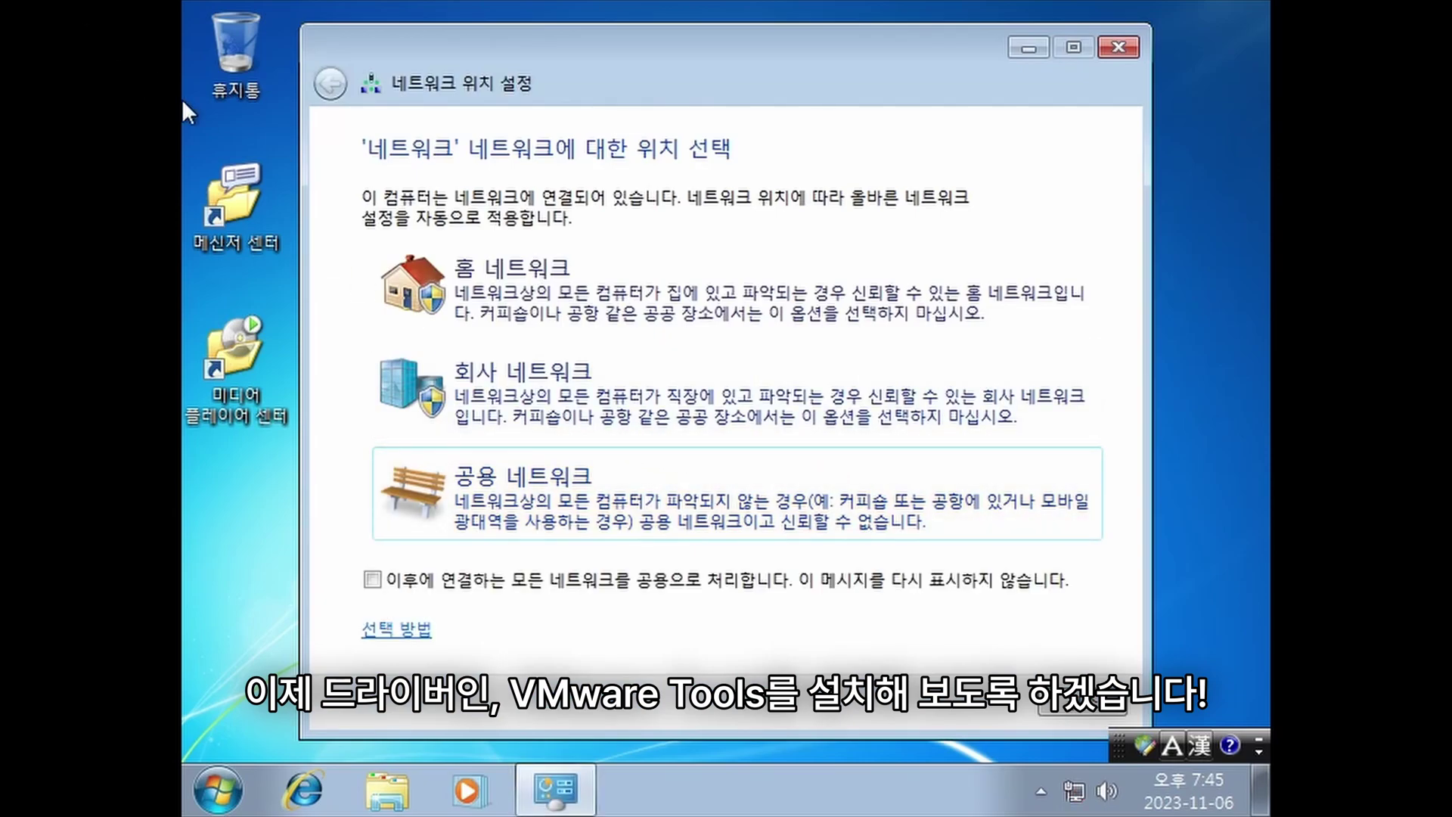
# Load VMwareTools10.iso into the virtual machine's CD/DVD (SATA) drive and cancel the network location prompt in Windows 7
pyautogui.click(262, 15)
pyautogui.moveTo(326, 118)
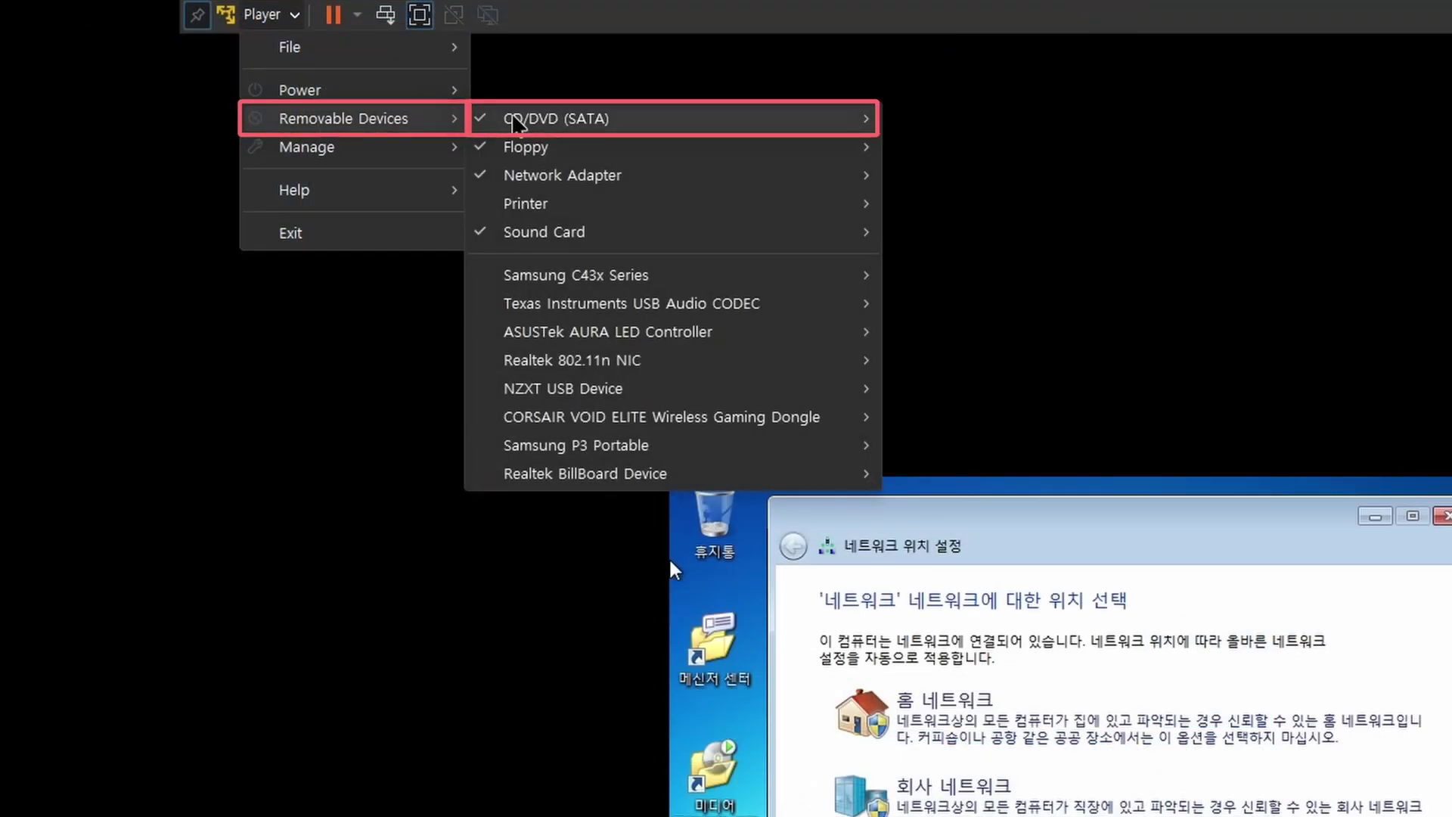
pyautogui.moveTo(639, 121)
pyautogui.click(946, 165)
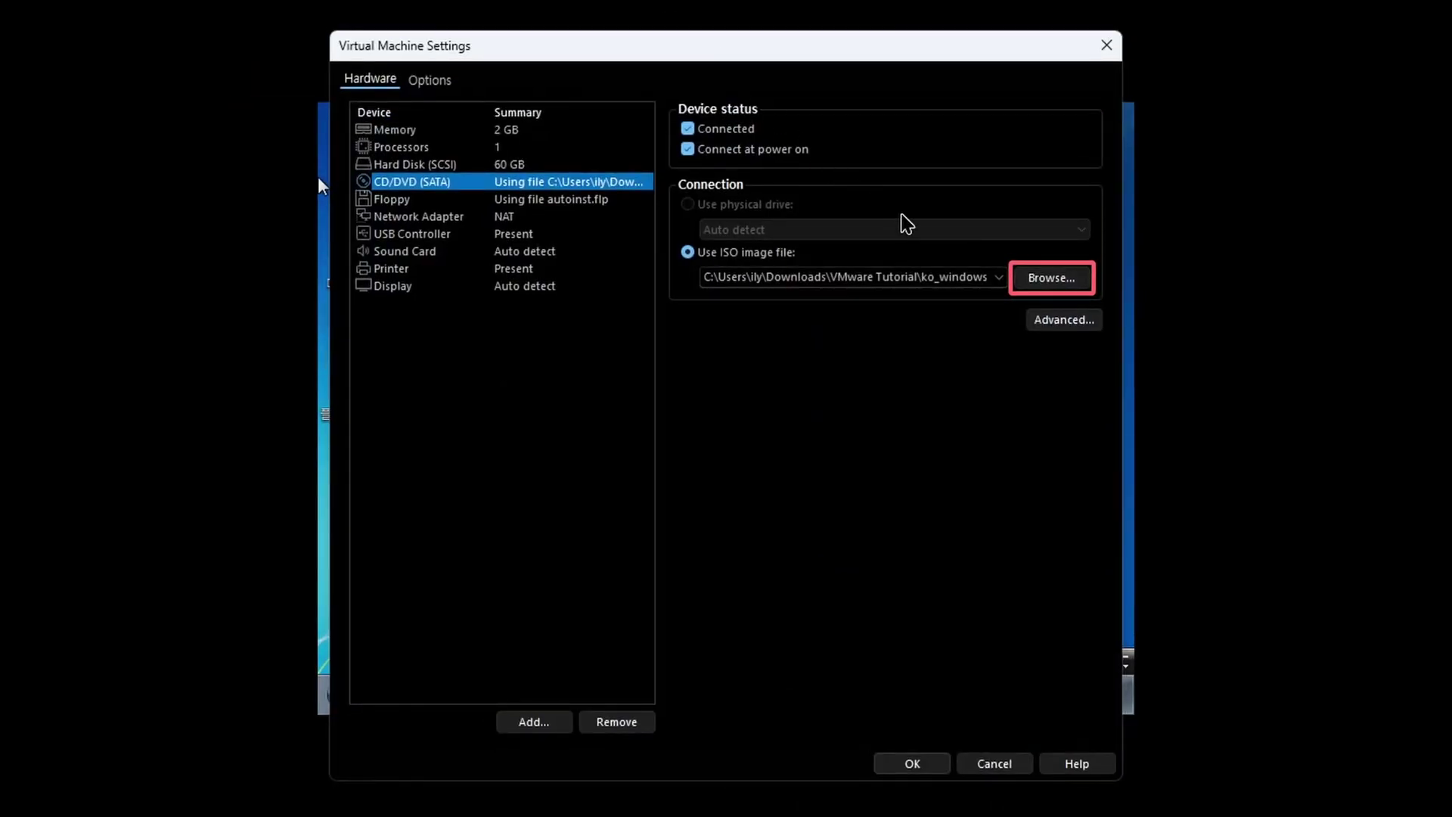
pyautogui.click(1053, 278)
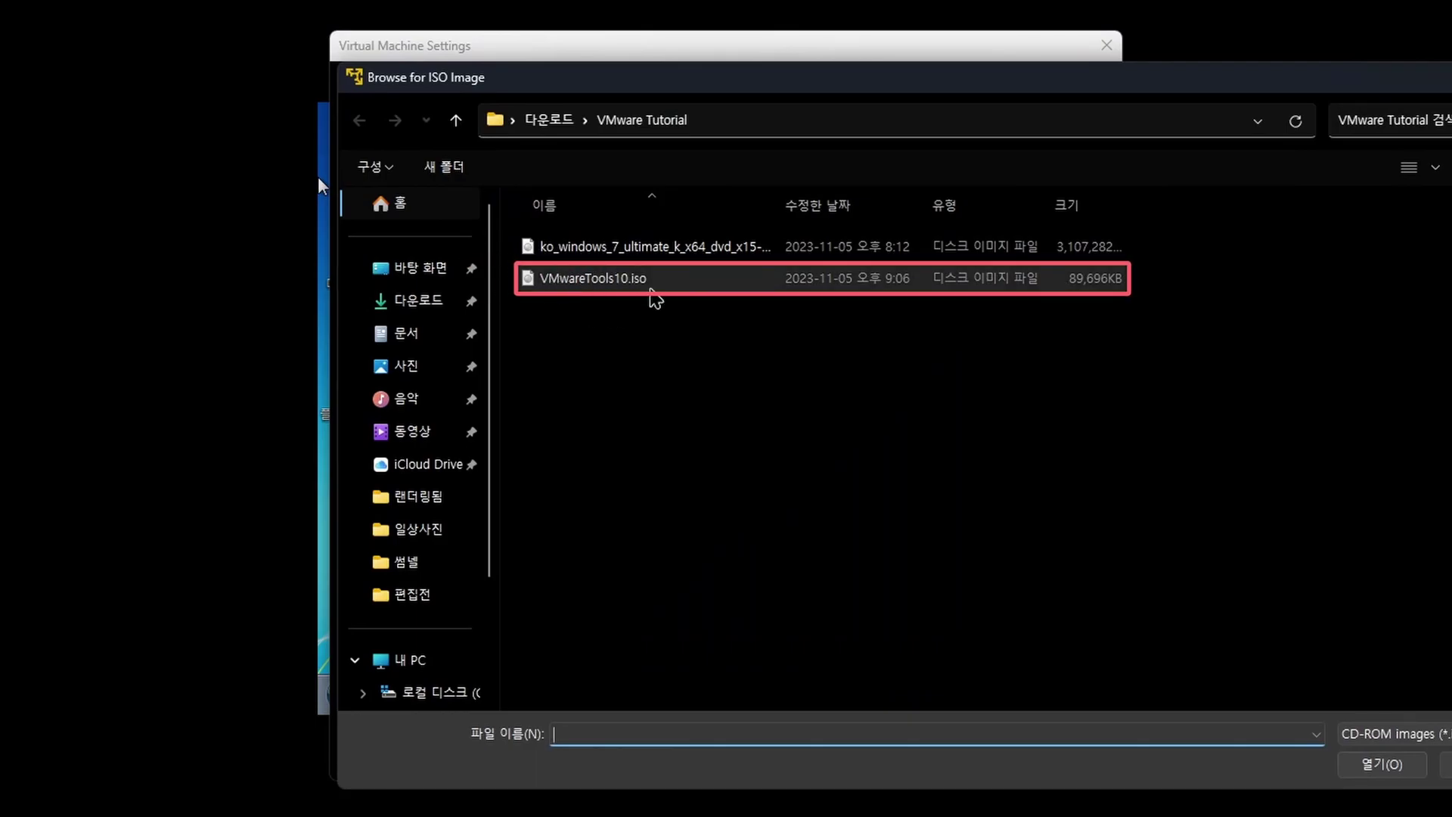
pyautogui.doubleClick(652, 292)
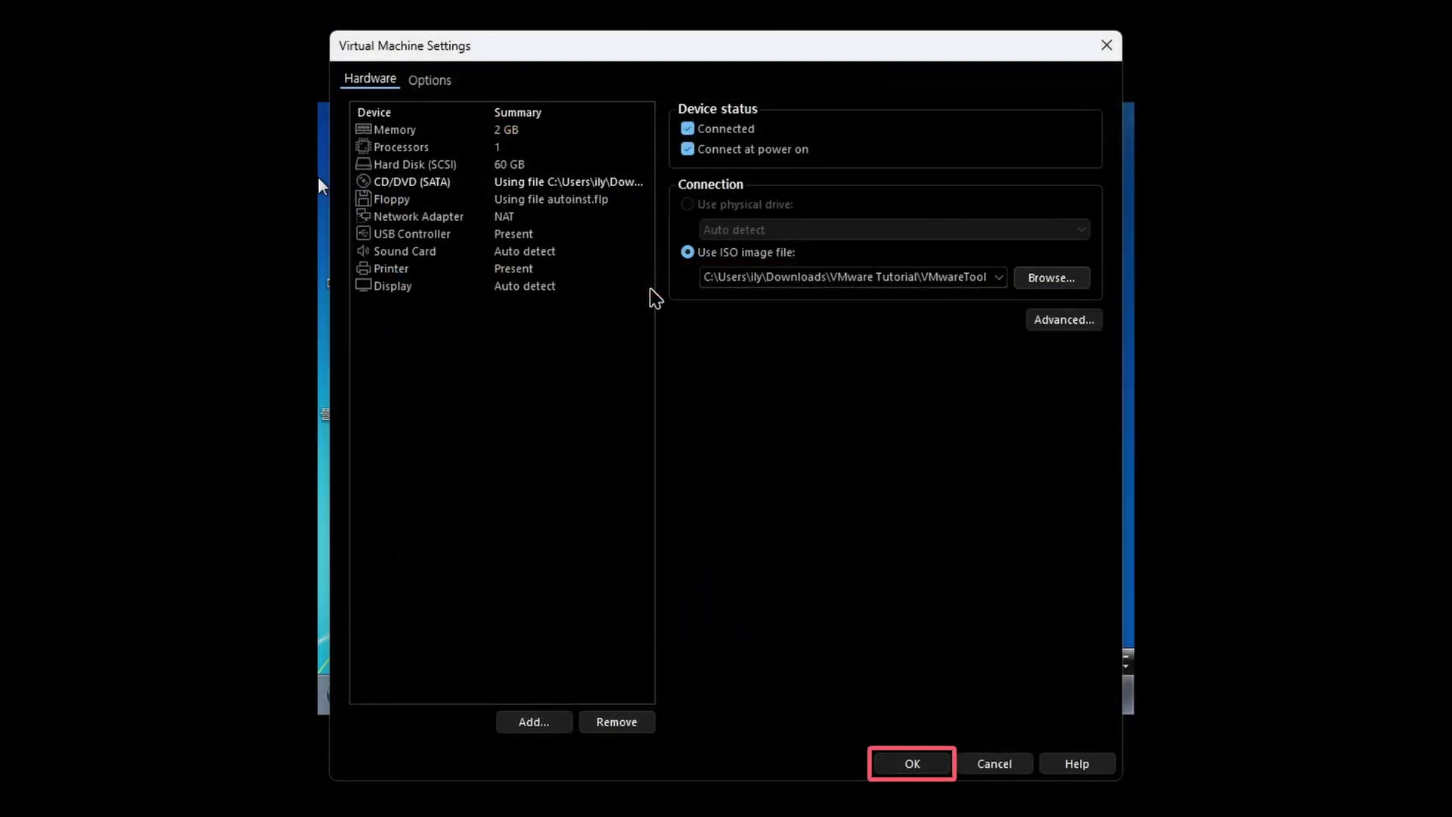
pyautogui.click(913, 765)
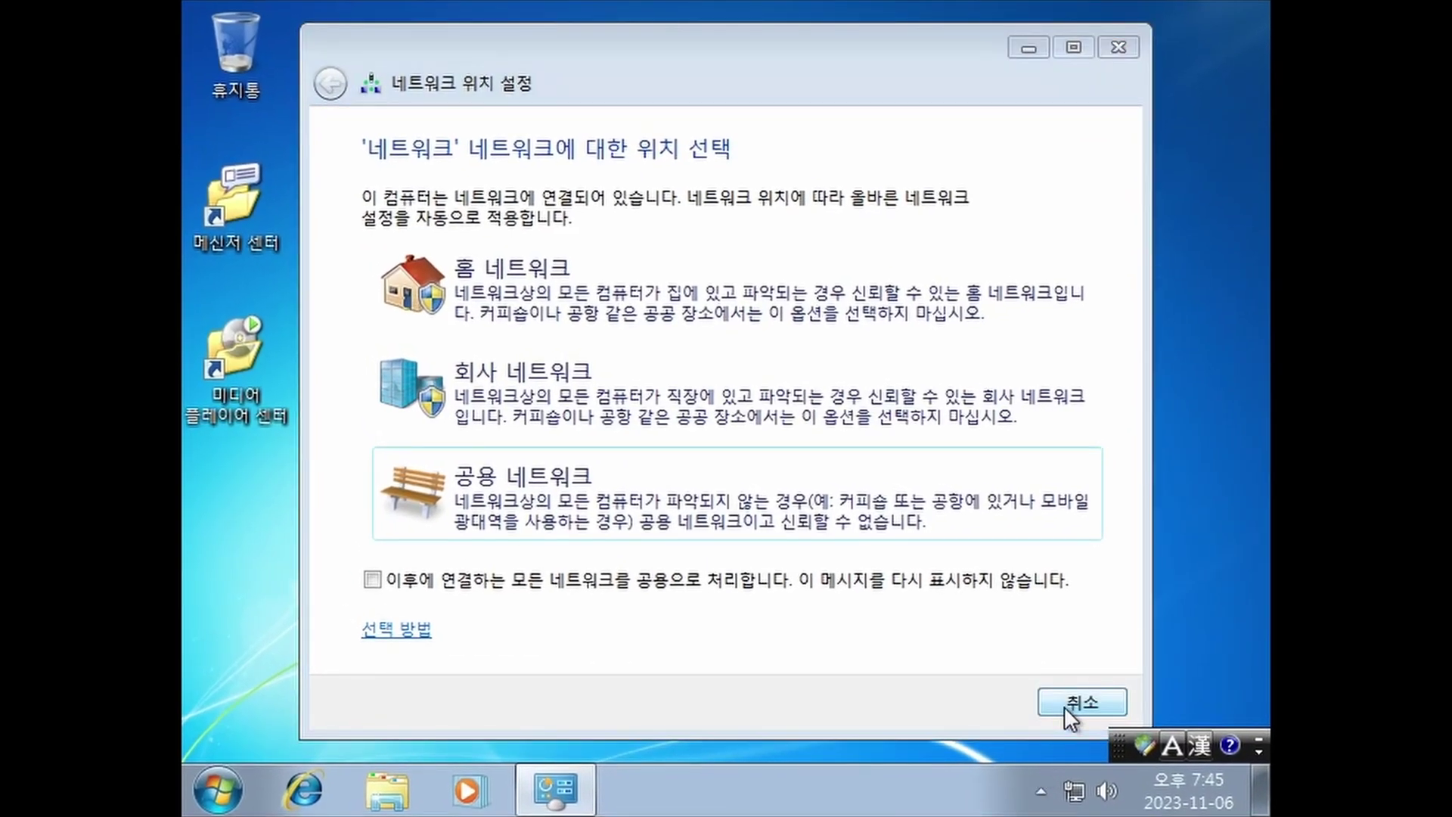
pyautogui.click(1064, 706)
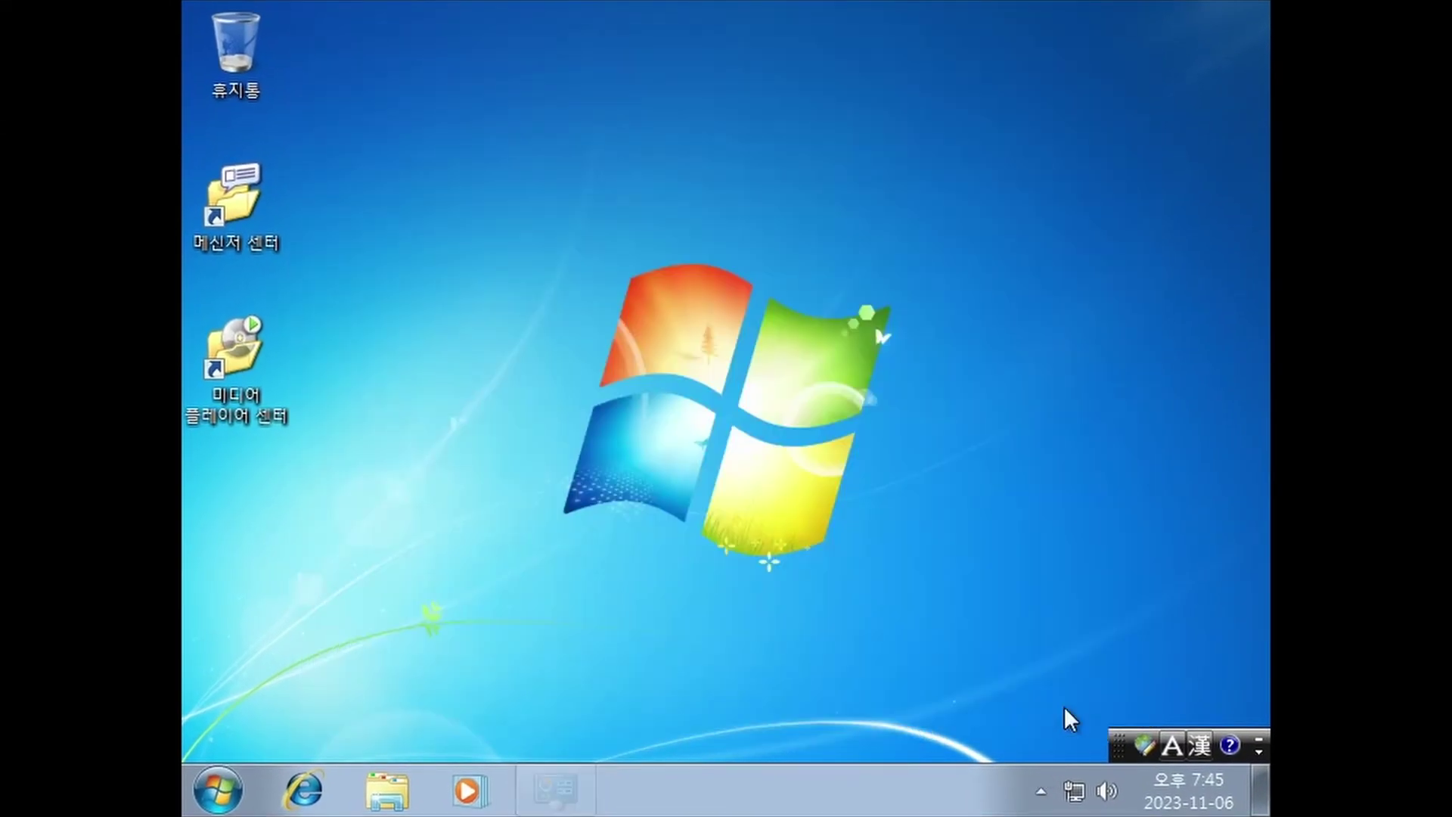
# Launch the VMware Tools installer from DVD drive D: in Windows 7 and allow it to make changes
pyautogui.click(412, 798)
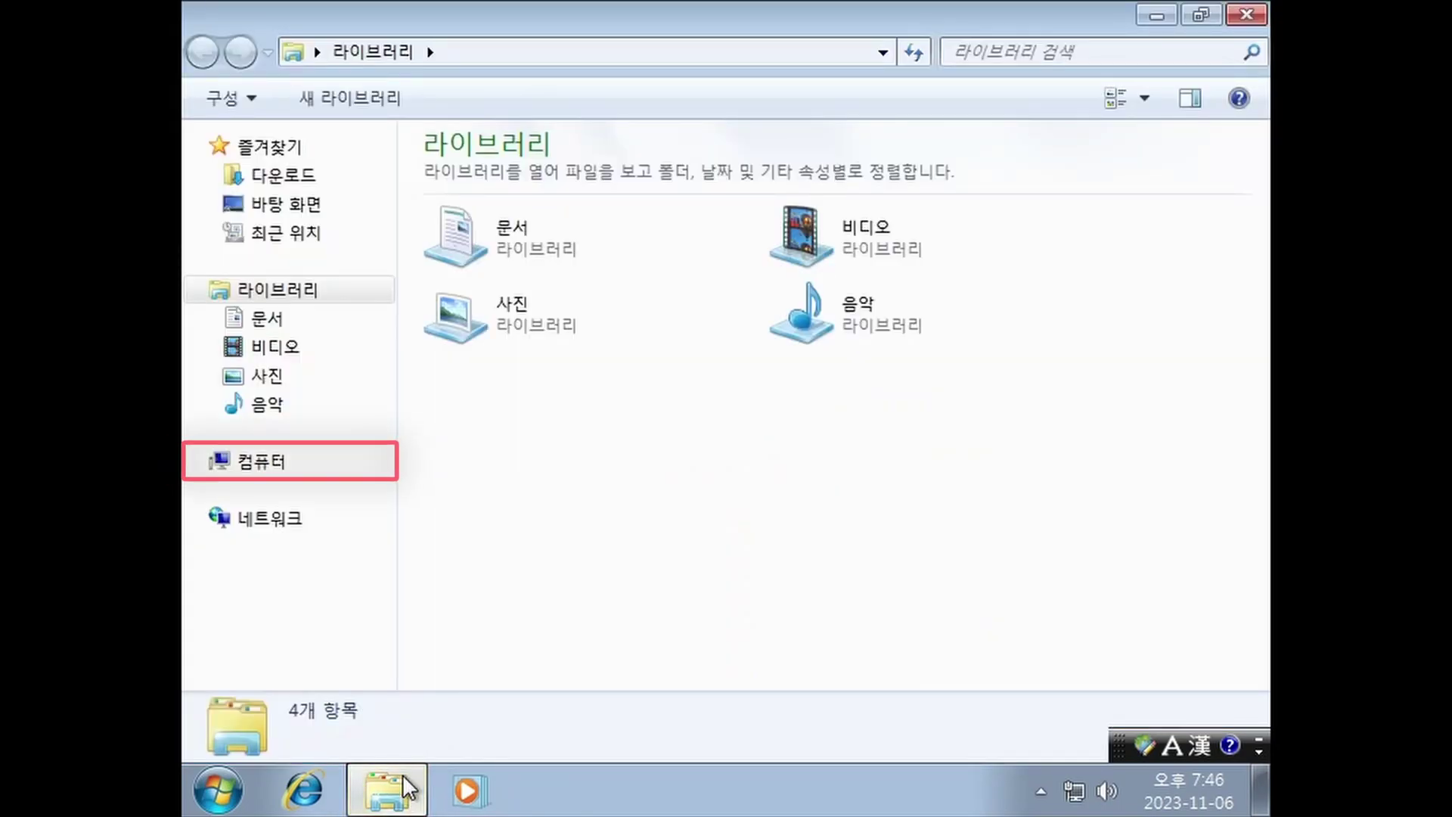
pyautogui.click(355, 465)
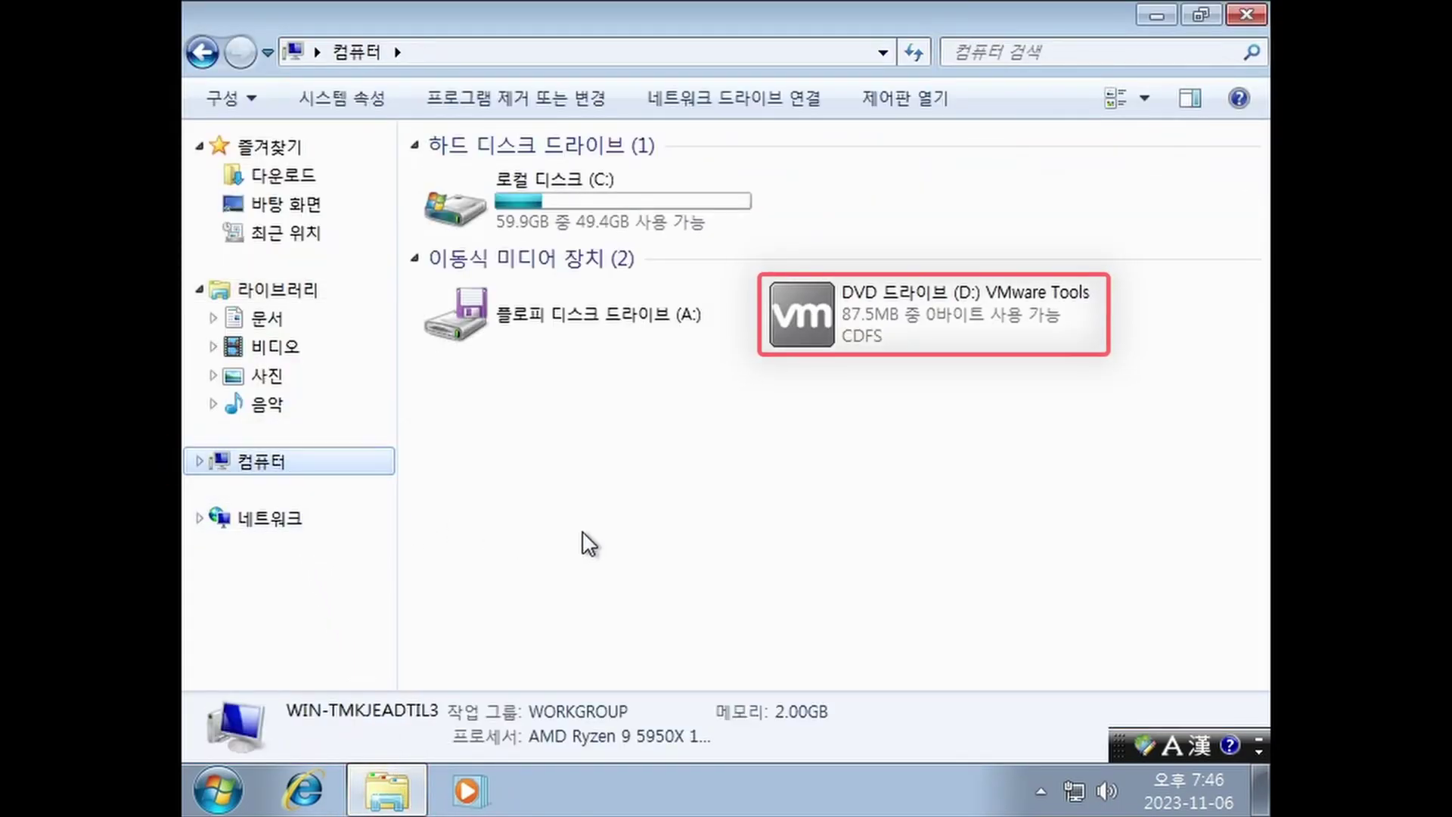
pyautogui.doubleClick(874, 307)
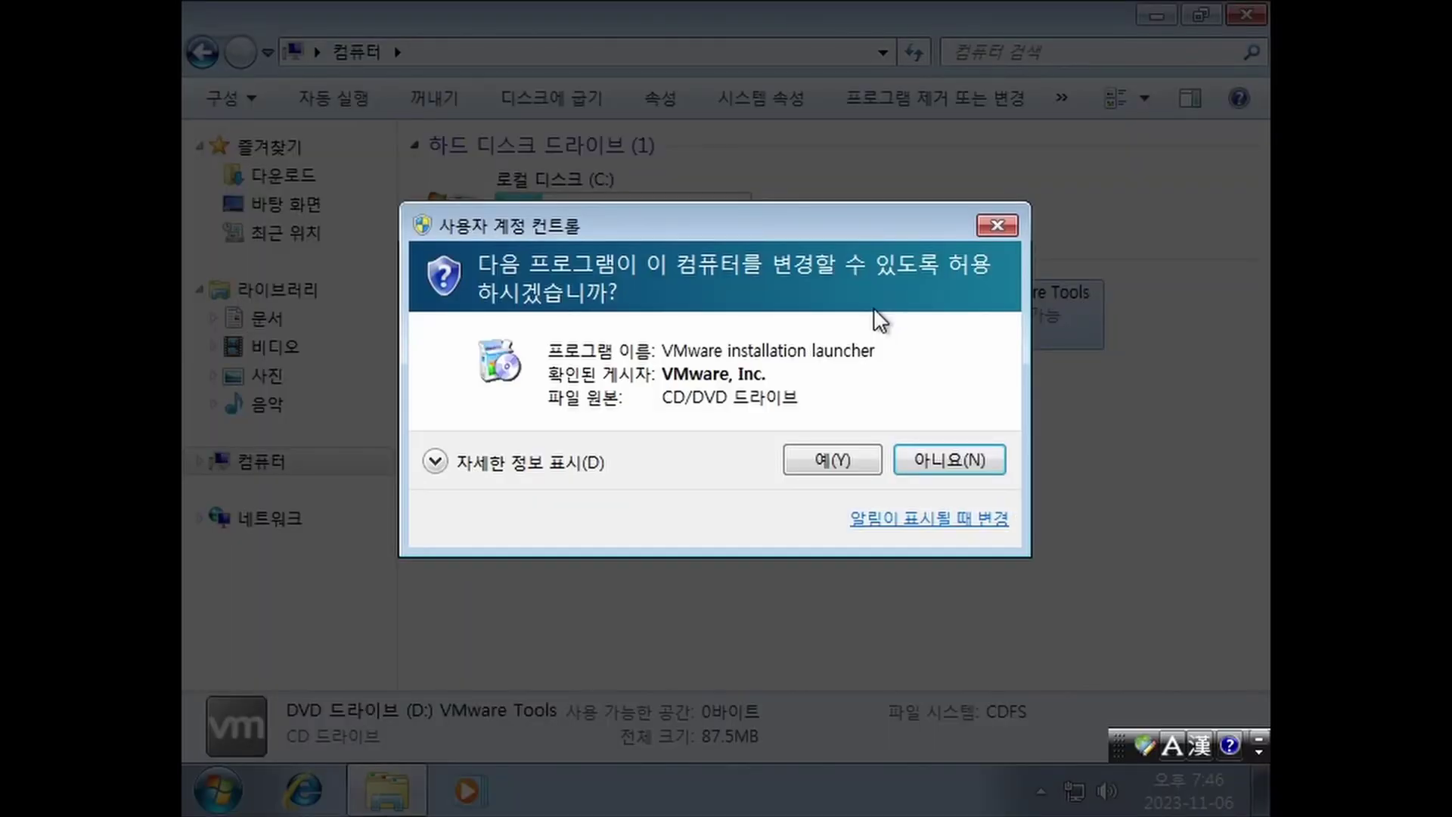
pyautogui.click(821, 458)
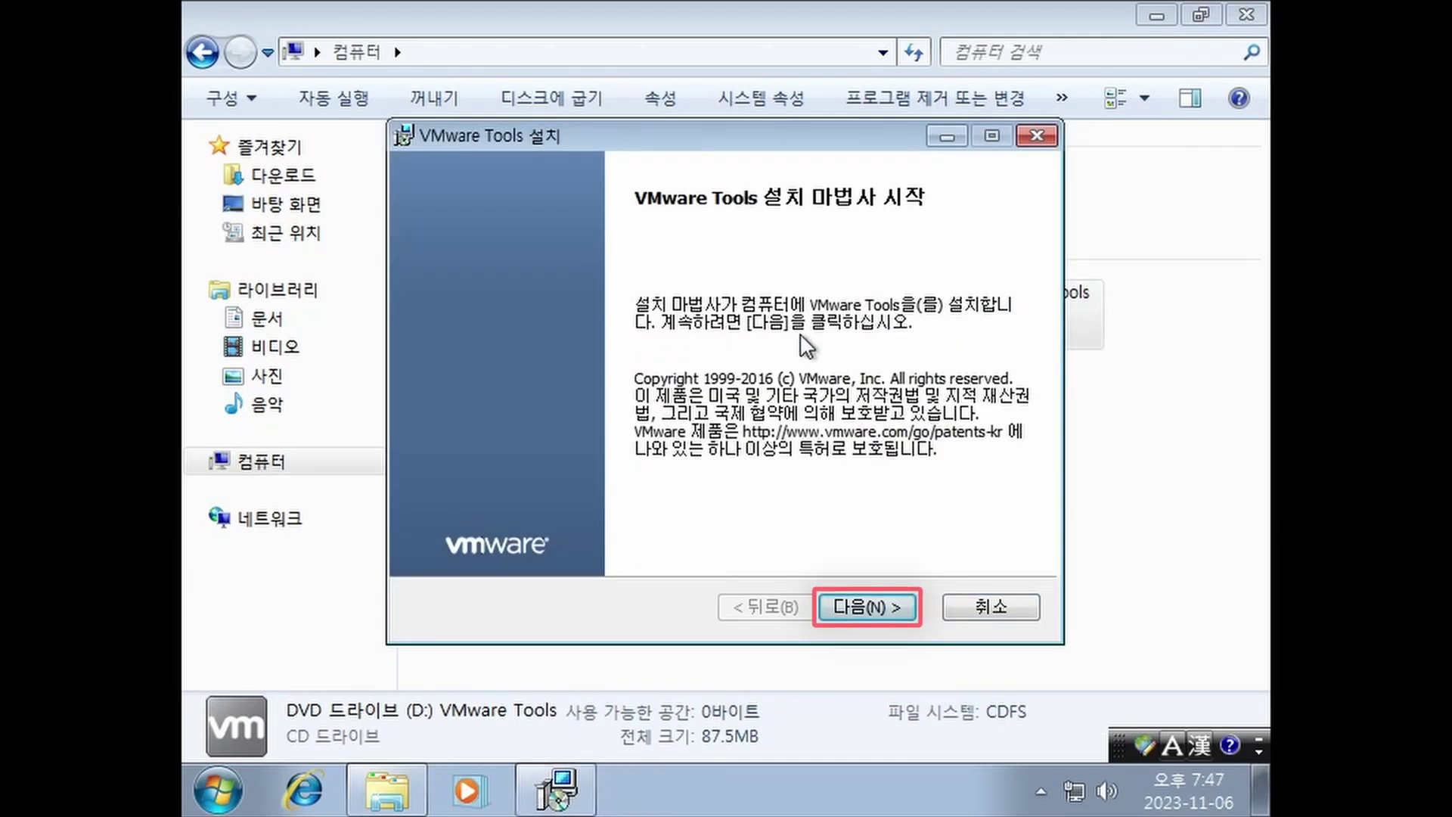
# Install VMware Tools with the standard setup type, finish the wizard and restart the system
pyautogui.click(869, 619)
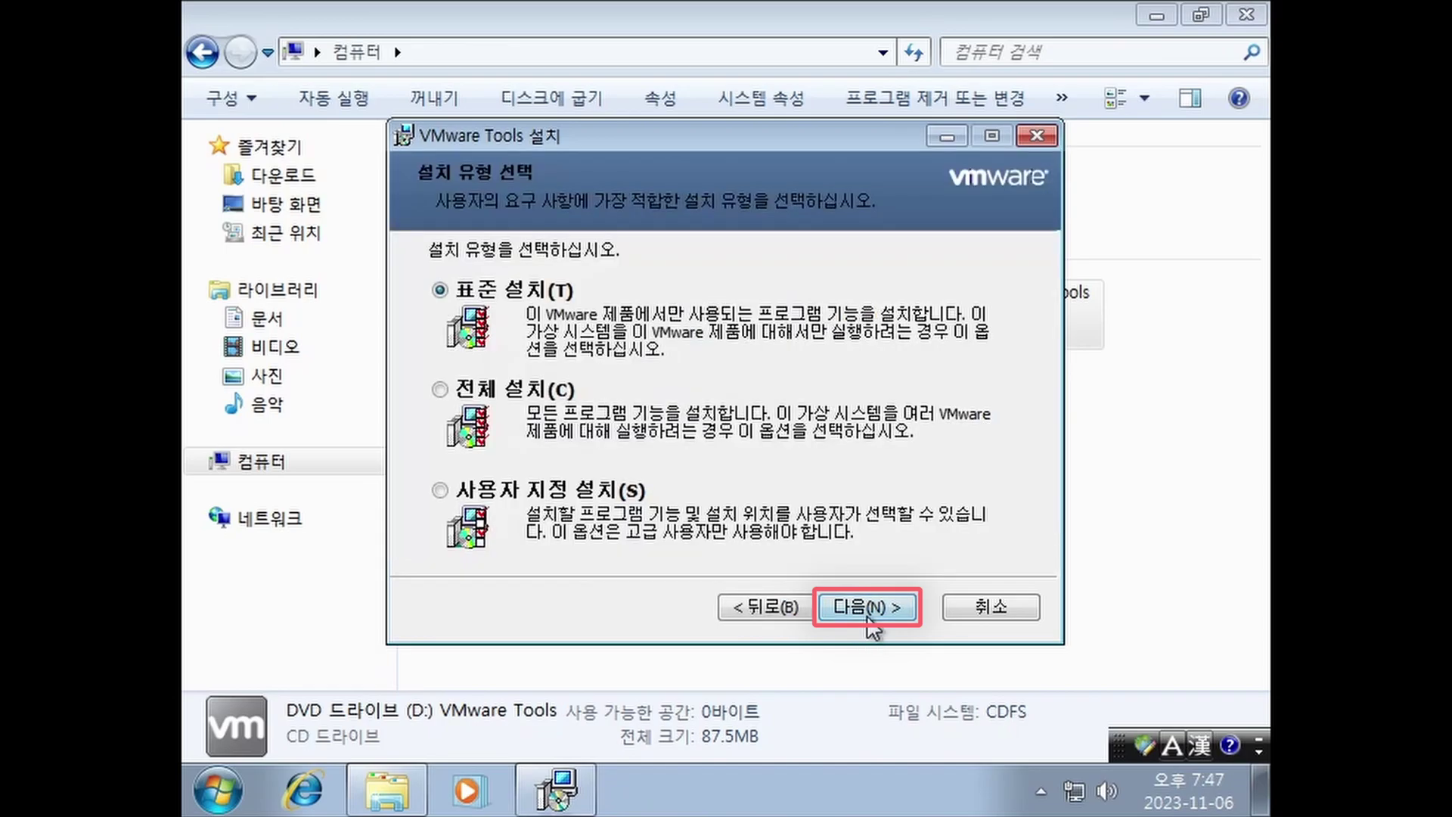
pyautogui.click(869, 609)
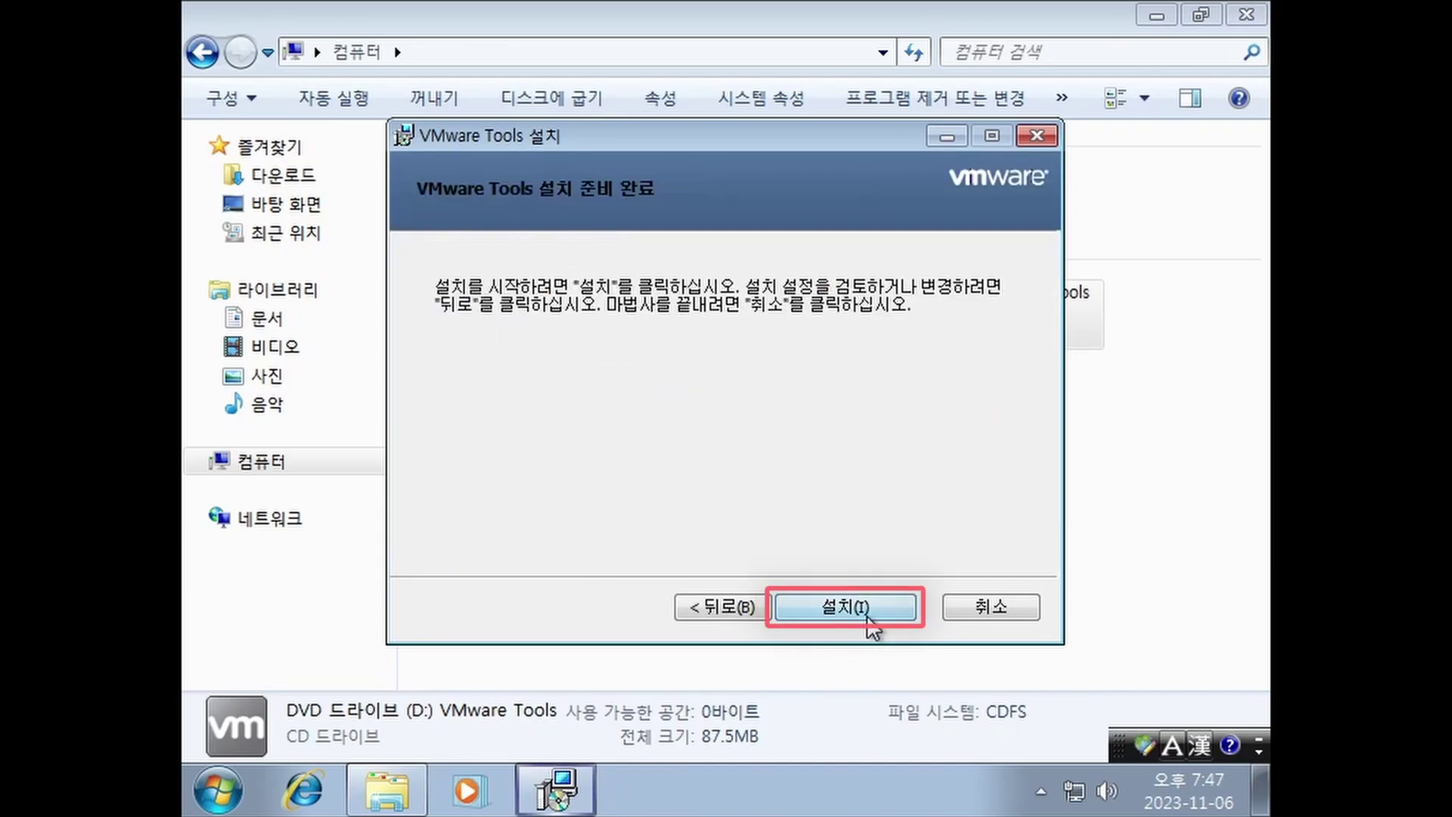
pyautogui.click(868, 616)
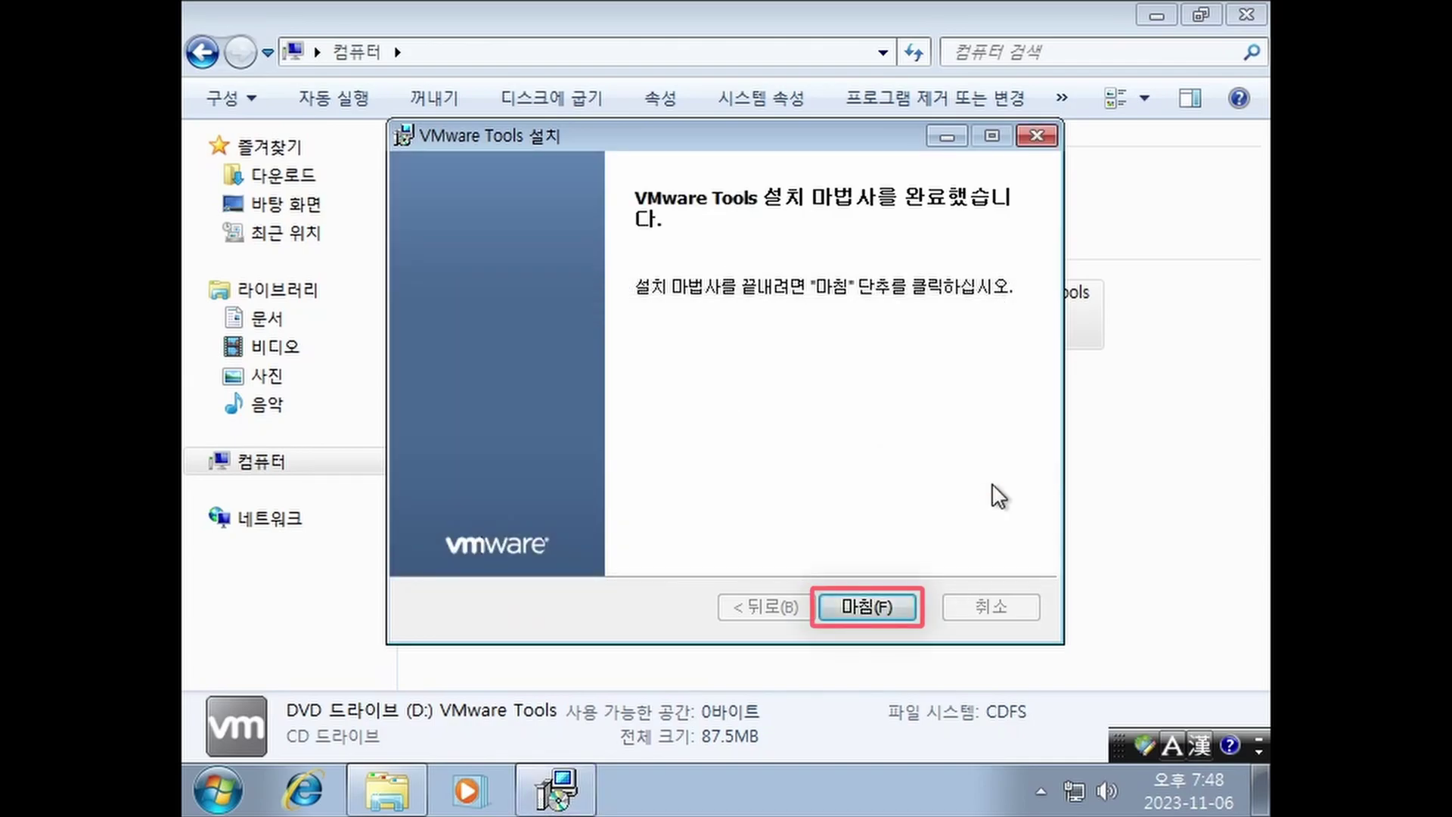
pyautogui.click(861, 609)
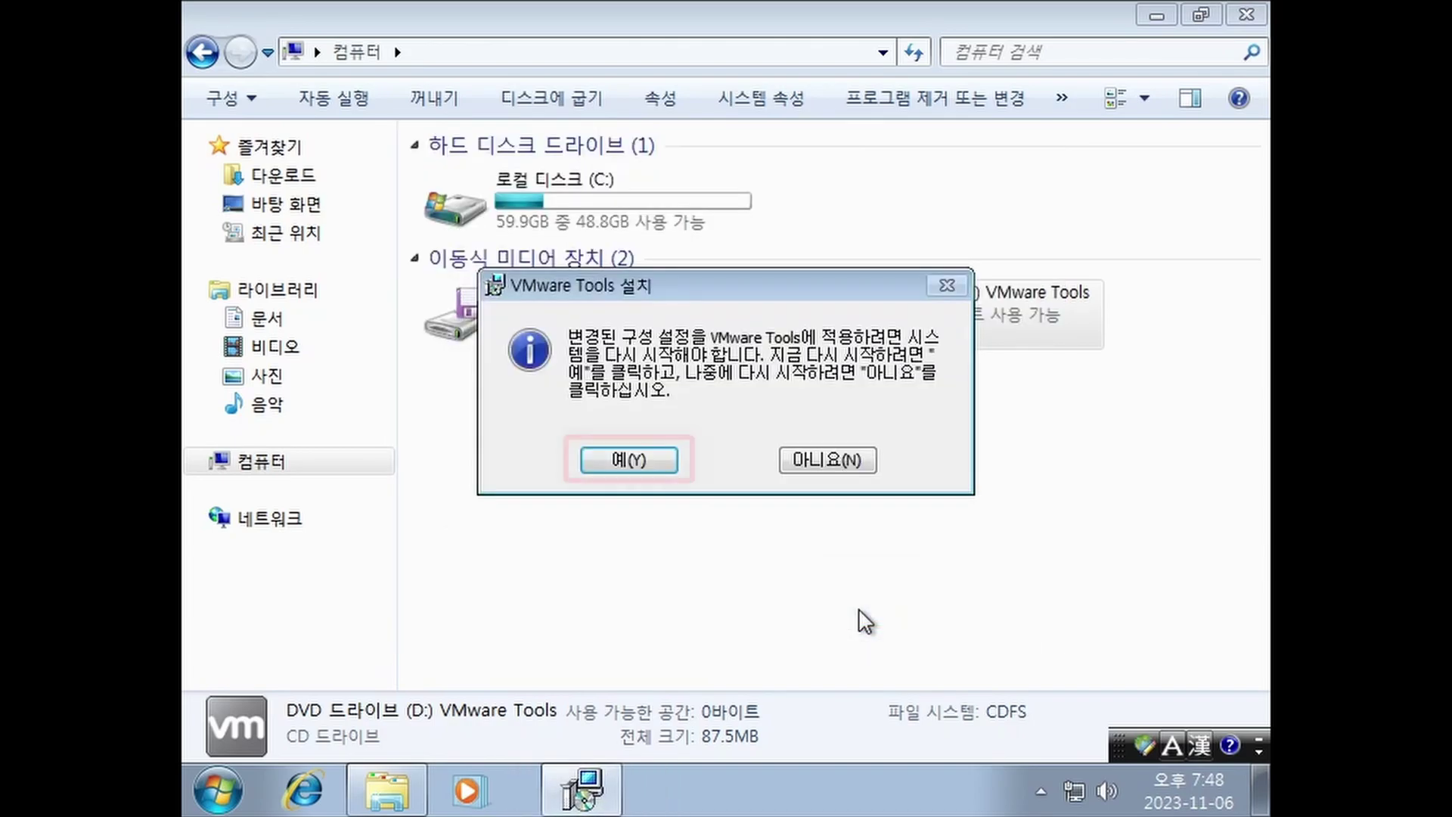
pyautogui.click(627, 460)
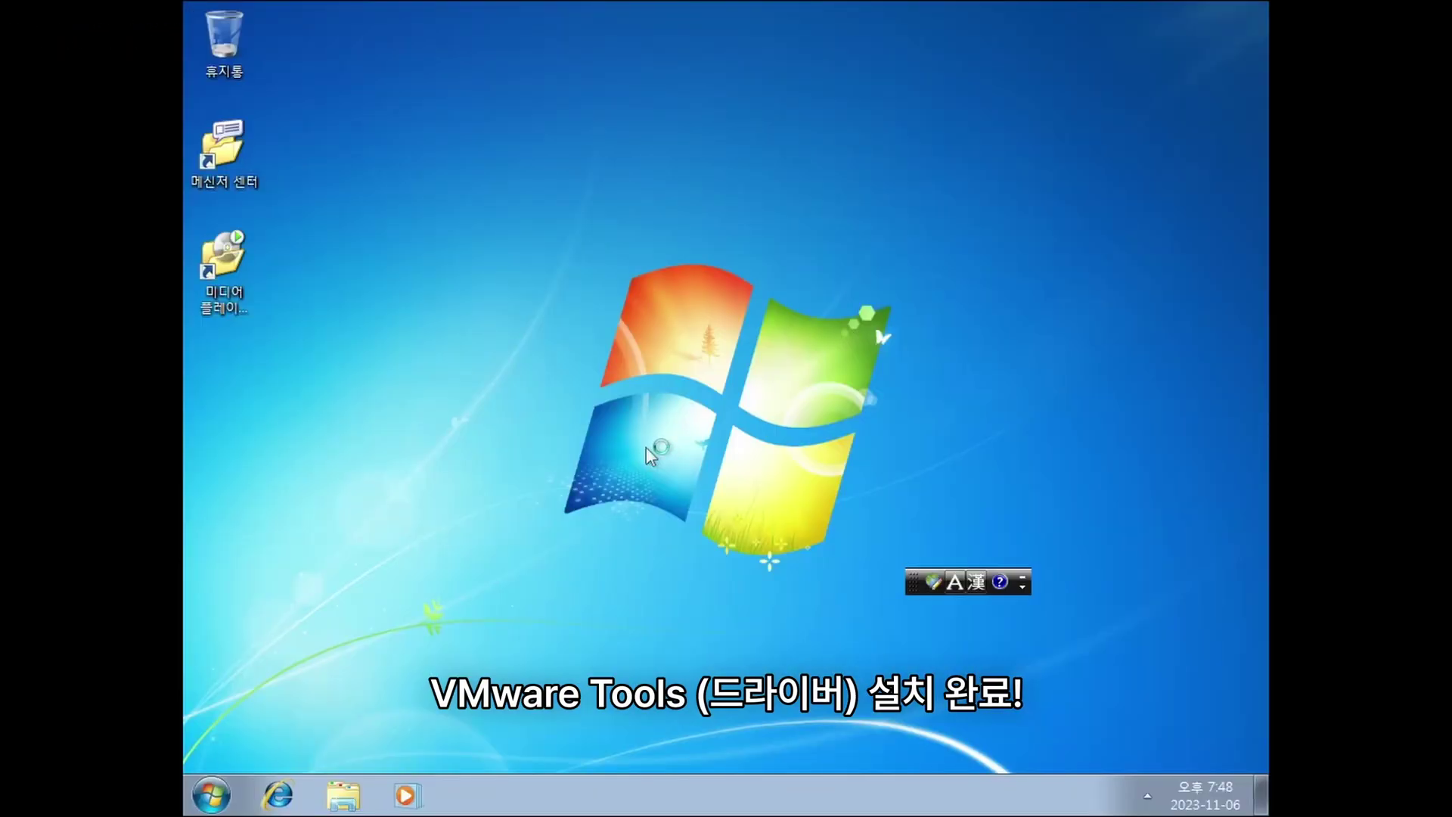
# Set the desktop resolution to 2560 × 1440, keep the changed display settings and close the resolution window
pyautogui.press('Menu')
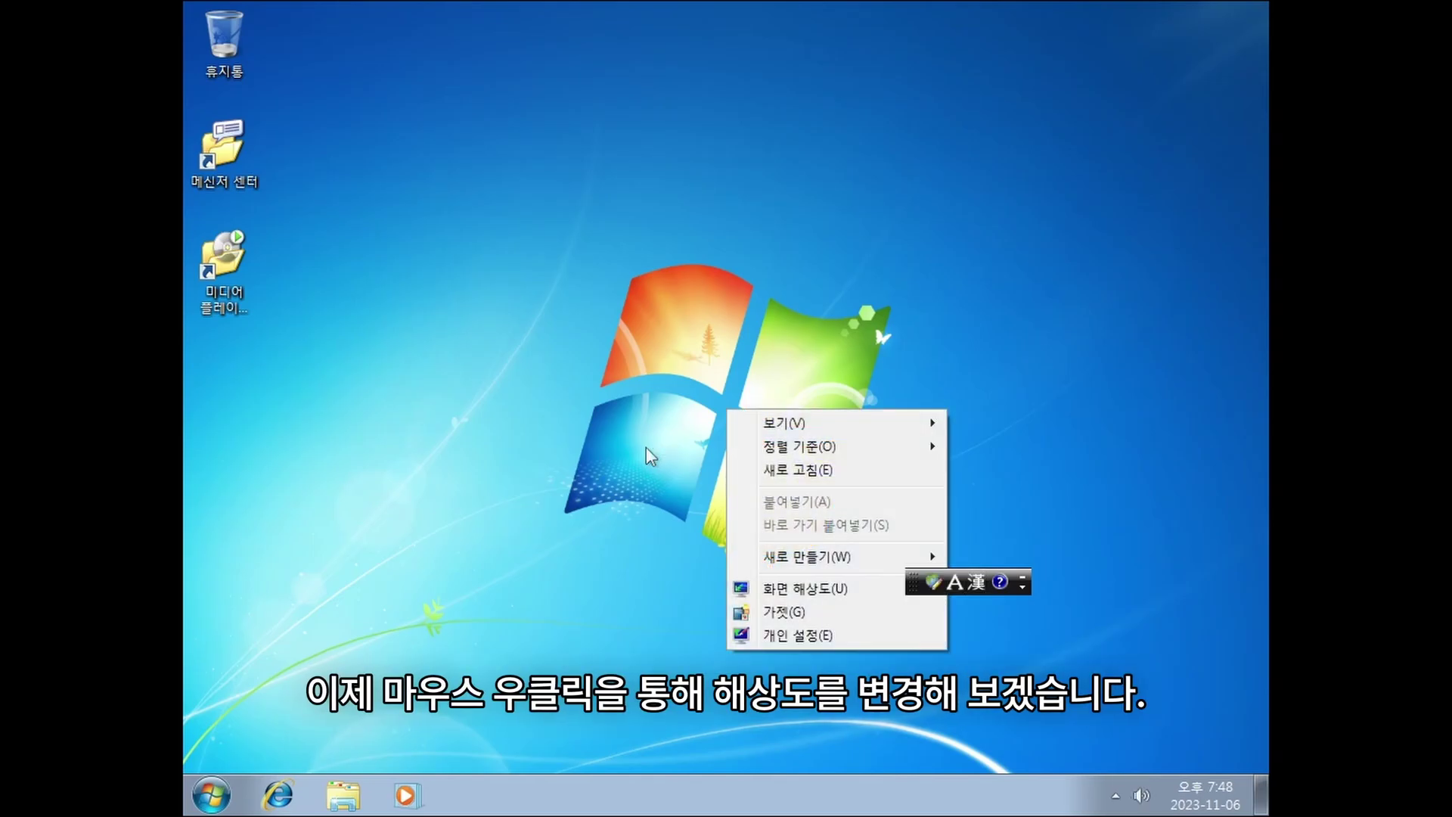
pyautogui.click(763, 589)
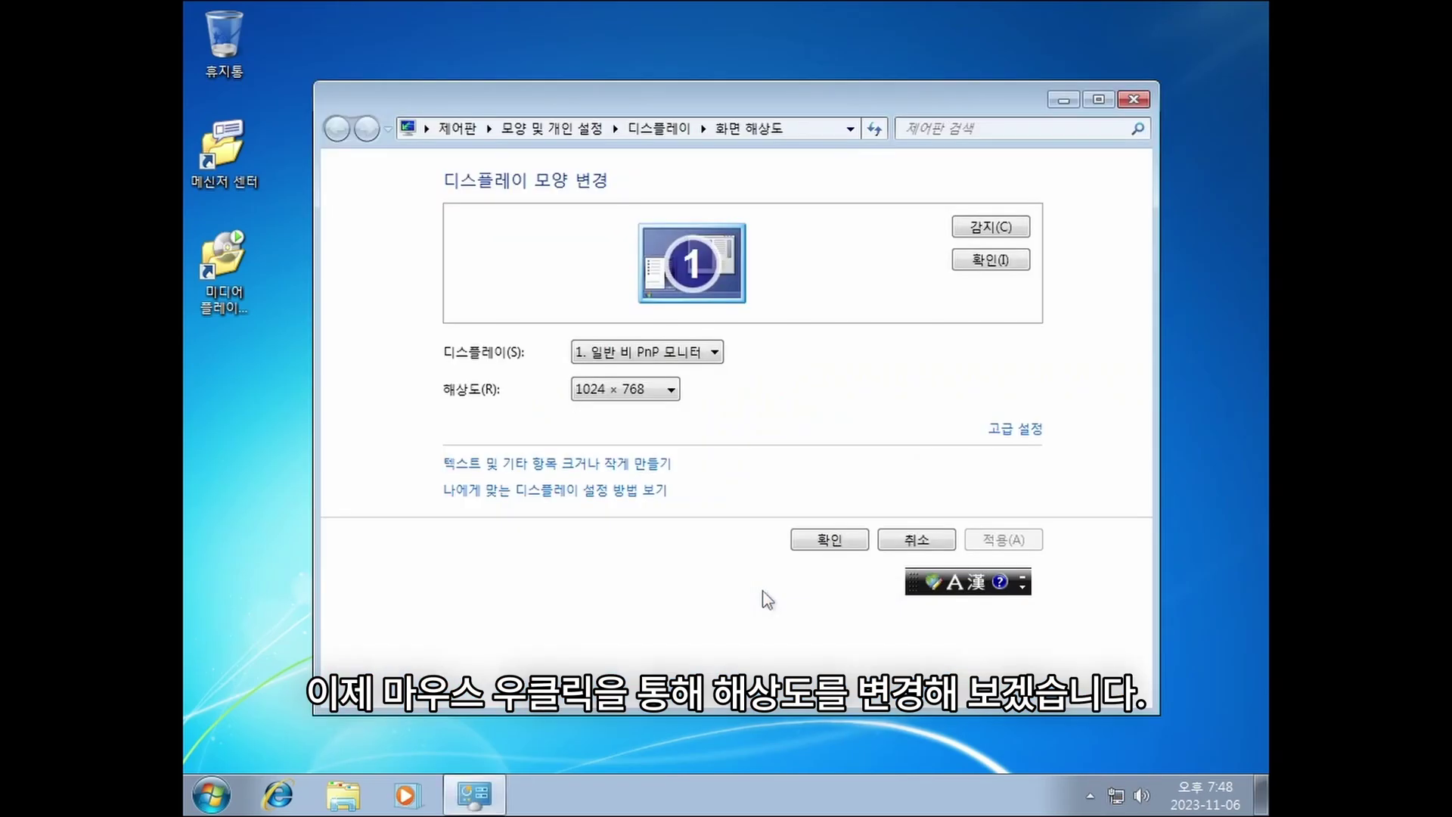
pyautogui.click(668, 393)
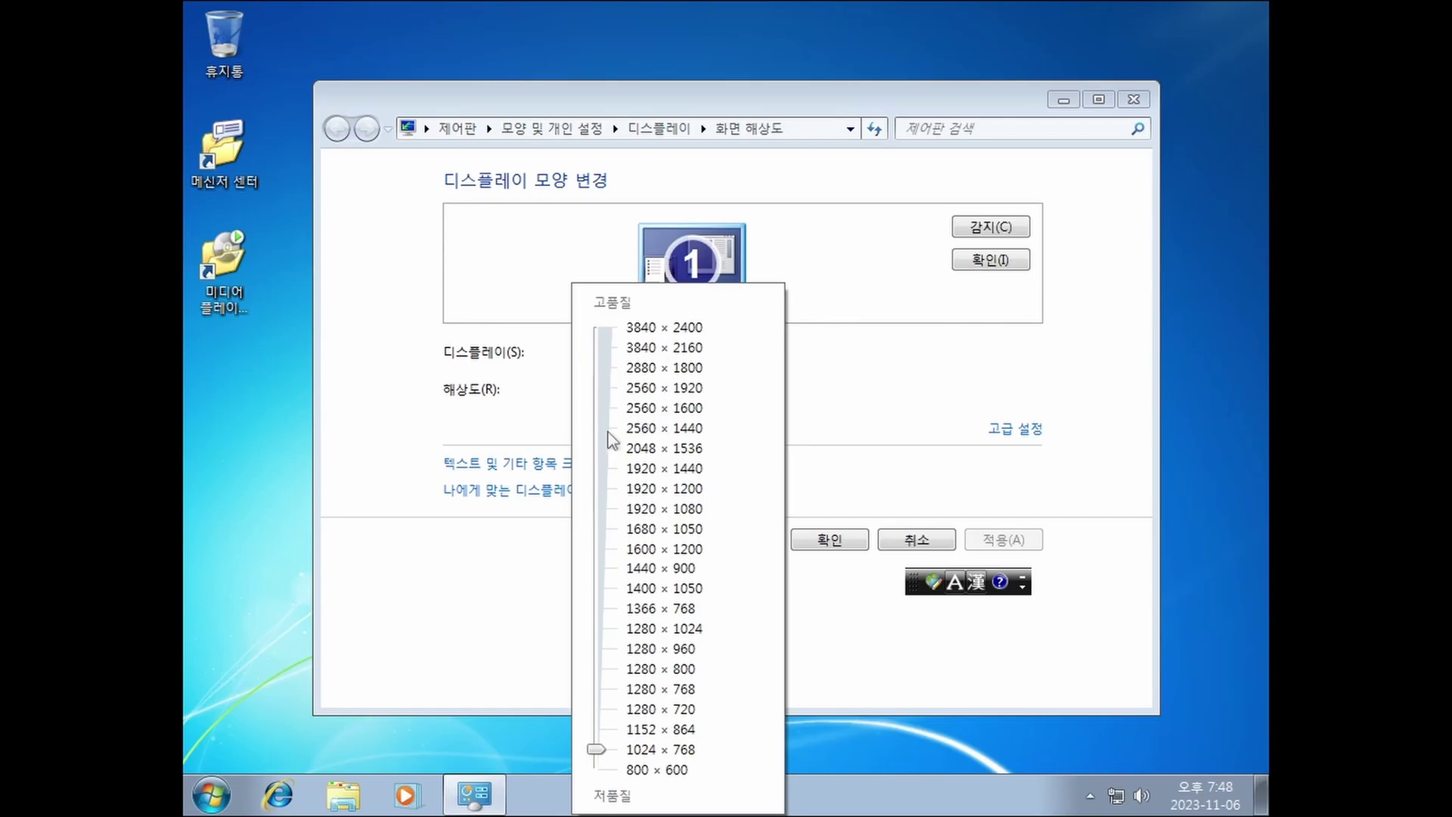
pyautogui.click(607, 432)
pyautogui.click(981, 543)
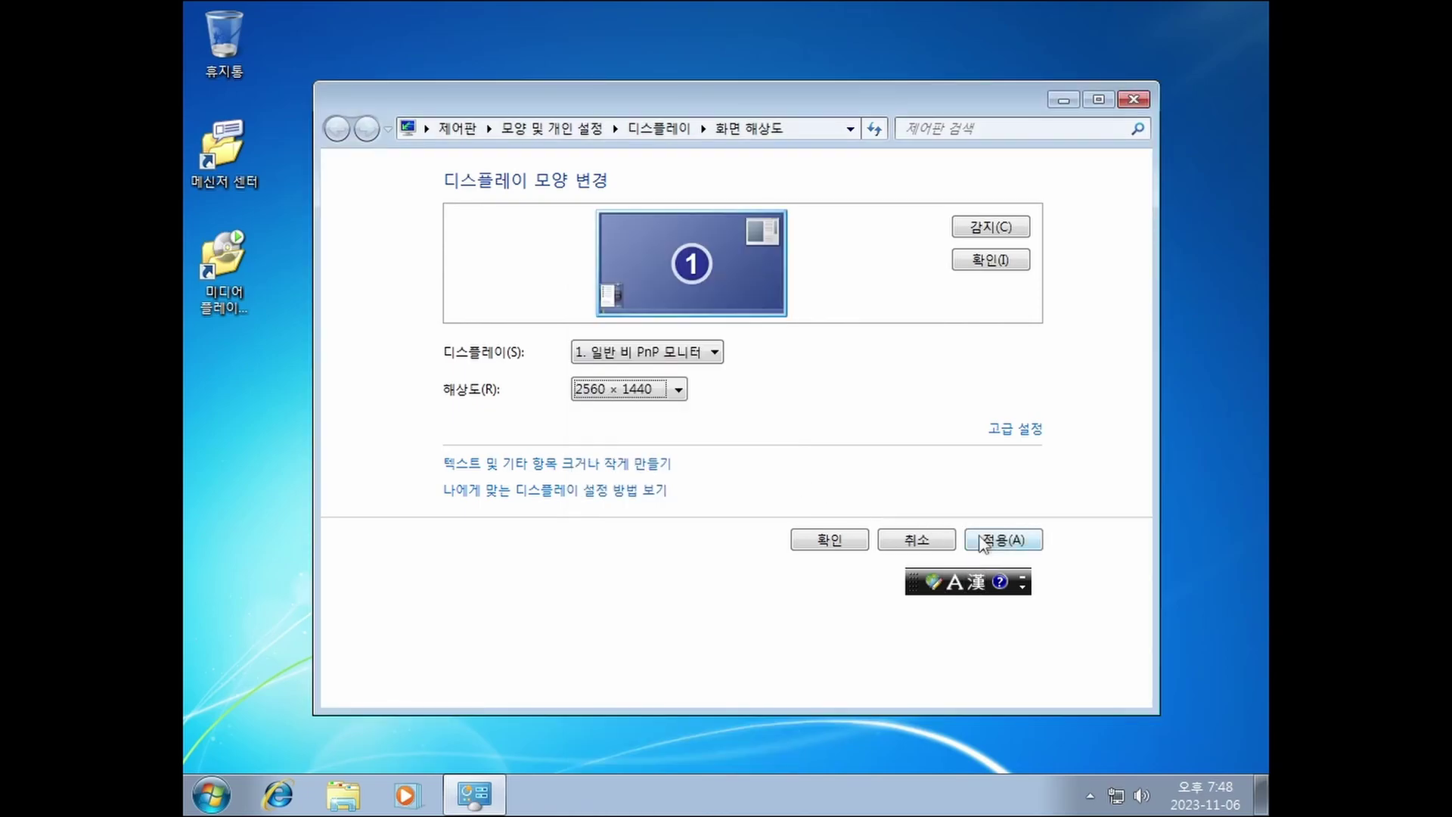
pyautogui.click(981, 540)
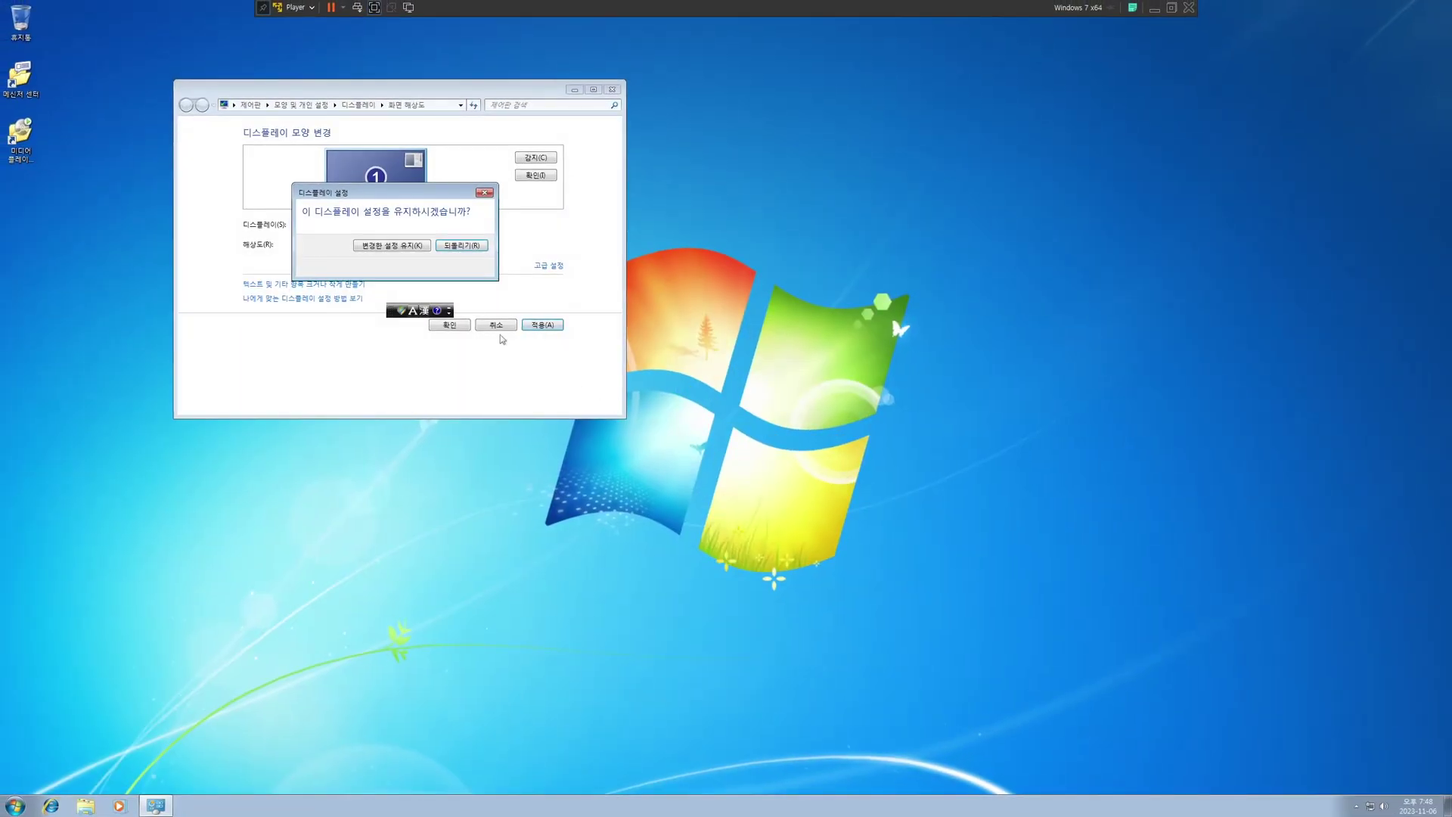
pyautogui.click(413, 249)
pyautogui.click(619, 91)
# Start Purble Place from the Games folder among all installed programs
pyautogui.press('super')
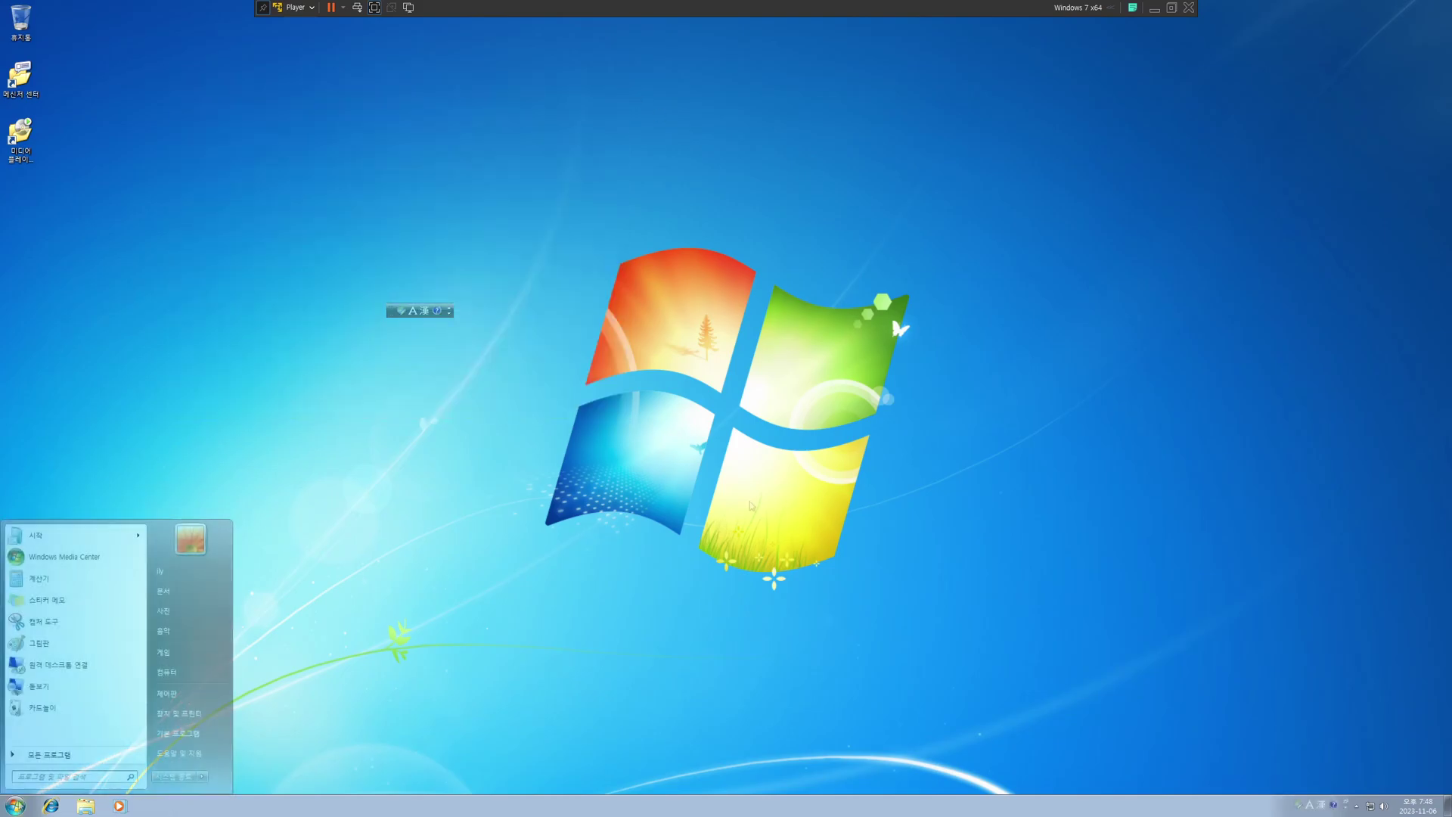
pyautogui.click(45, 756)
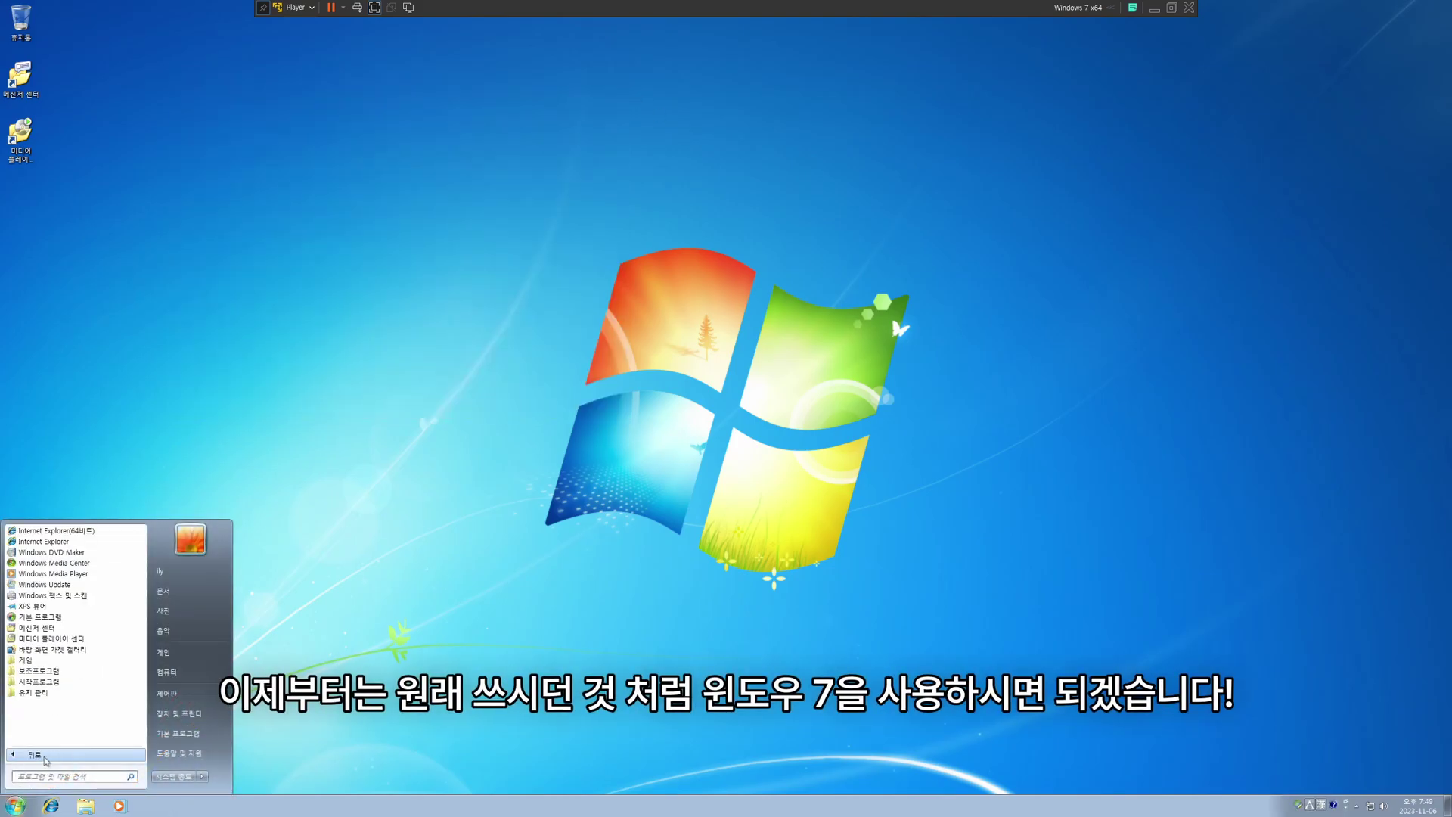
pyautogui.click(54, 661)
pyautogui.click(44, 703)
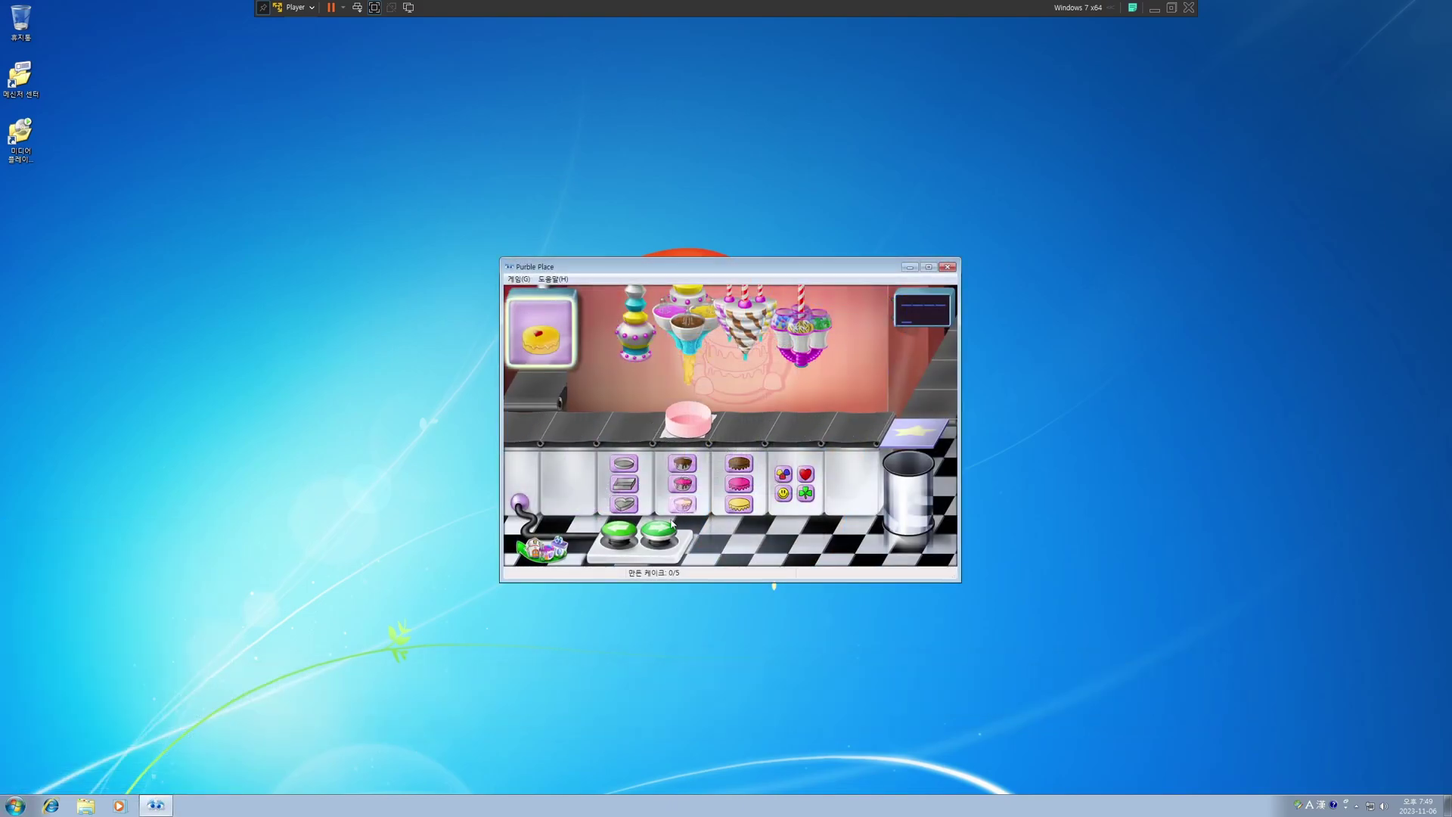
# Operate the cake conveyor in Purble Place and turn over the first two cards in the upper row of Purble Pairs
pyautogui.click(658, 534)
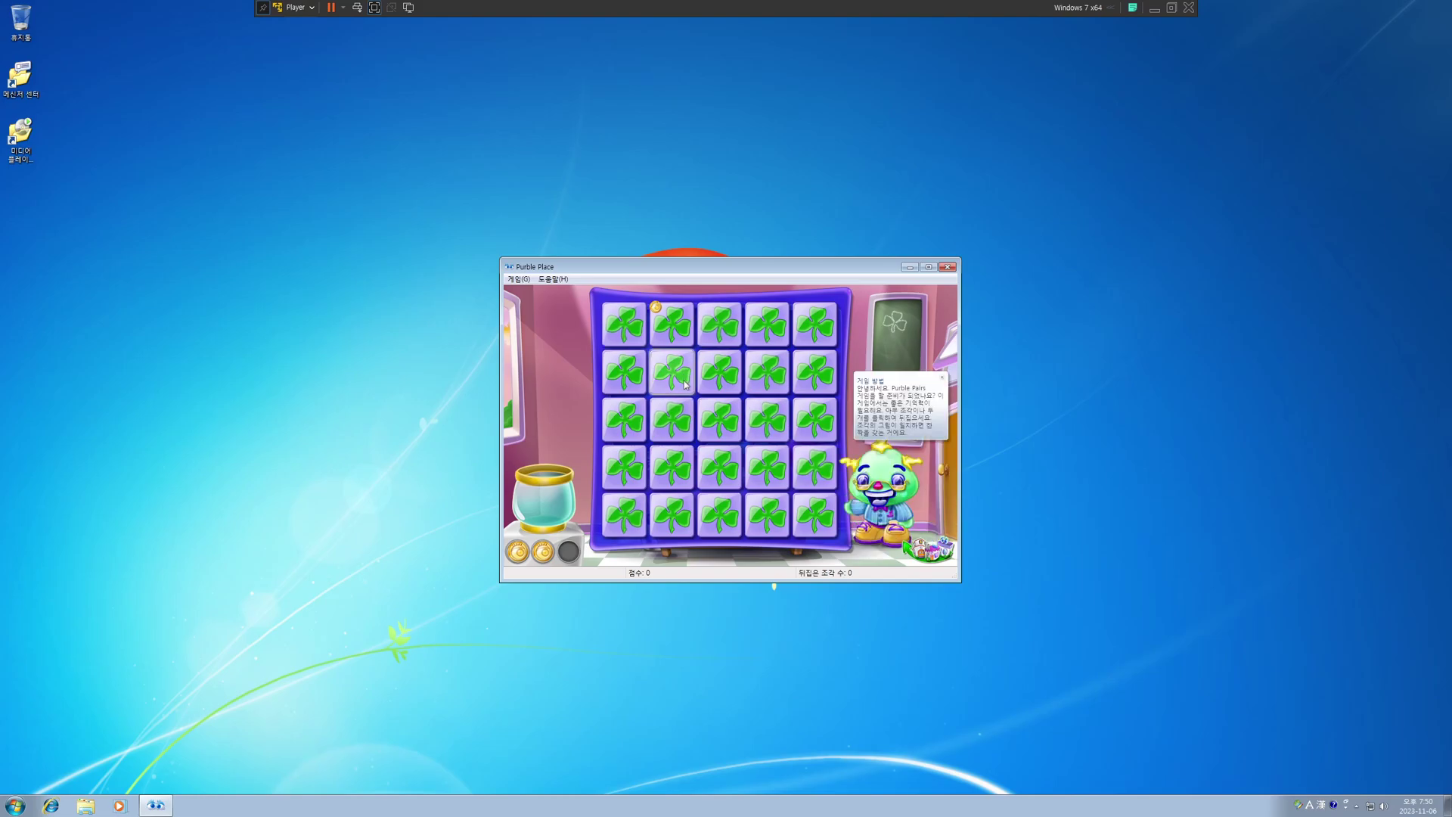
pyautogui.click(672, 325)
pyautogui.click(636, 330)
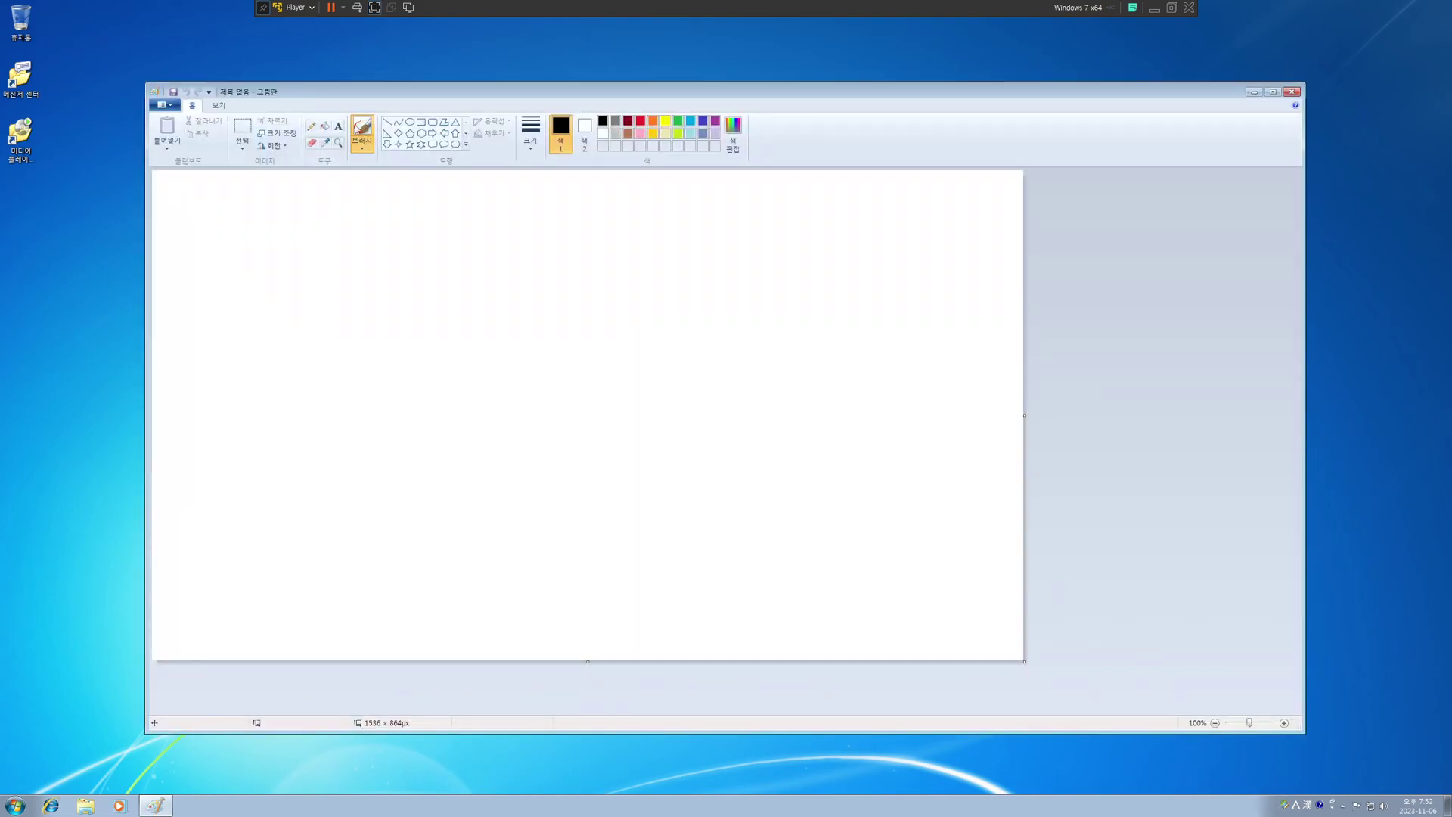
# Choose a thicker brush size in Paint and draw a large black oval outline on the canvas in freehand strokes
pyautogui.click(531, 140)
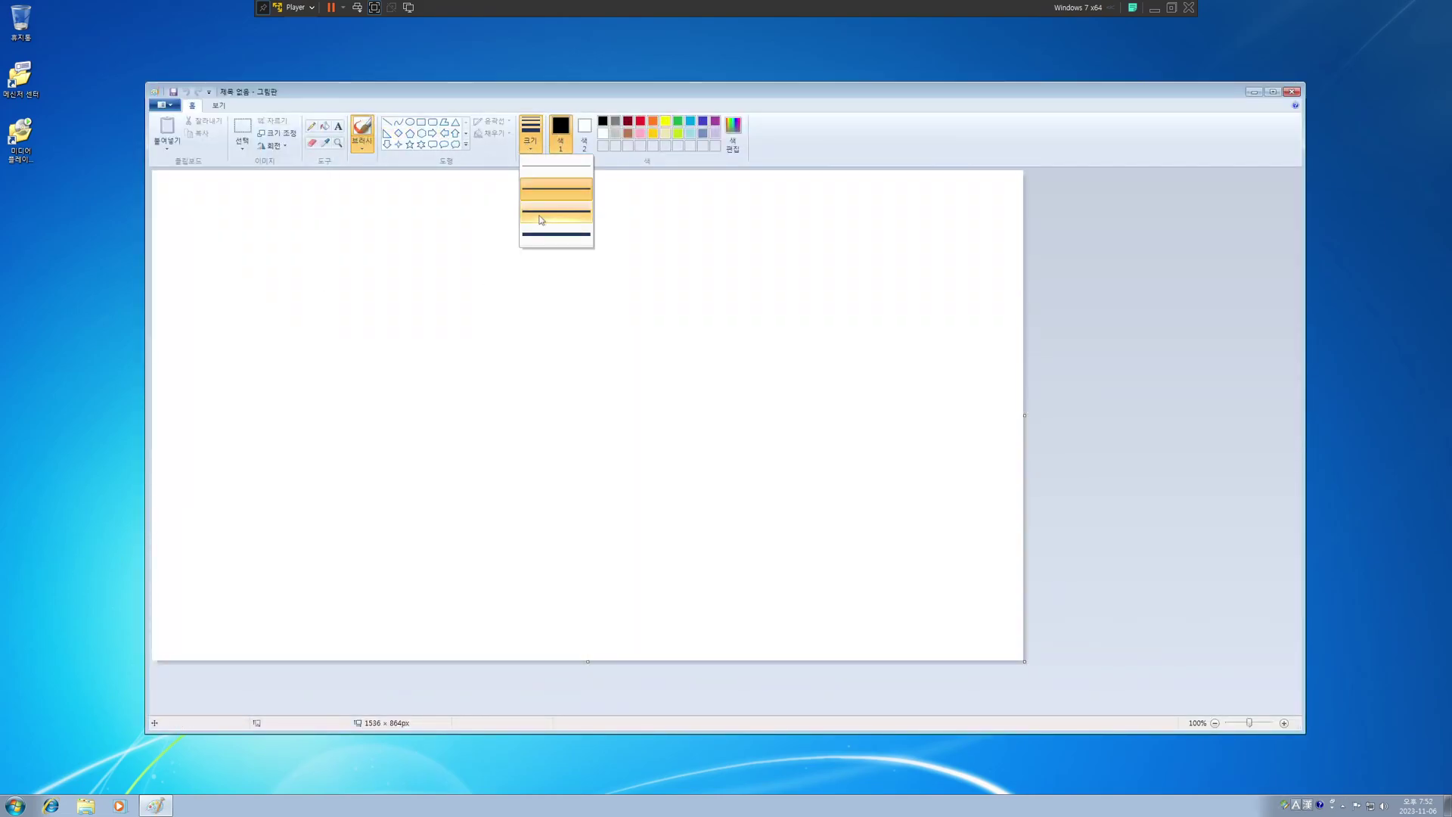
pyautogui.click(548, 225)
pyautogui.moveTo(519, 322); pyautogui.dragTo(501, 321)
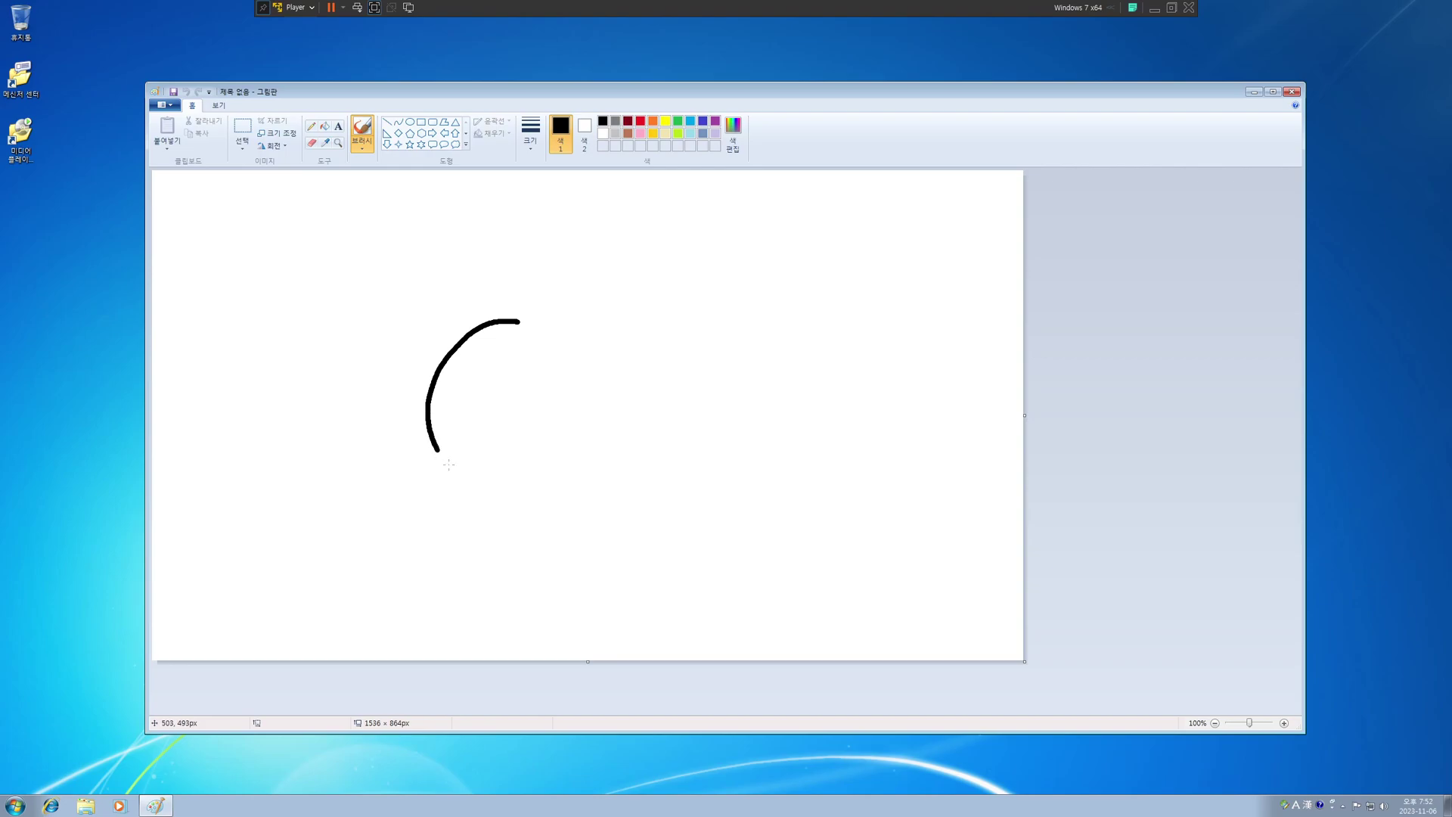
pyautogui.moveTo(601, 329); pyautogui.dragTo(515, 319)
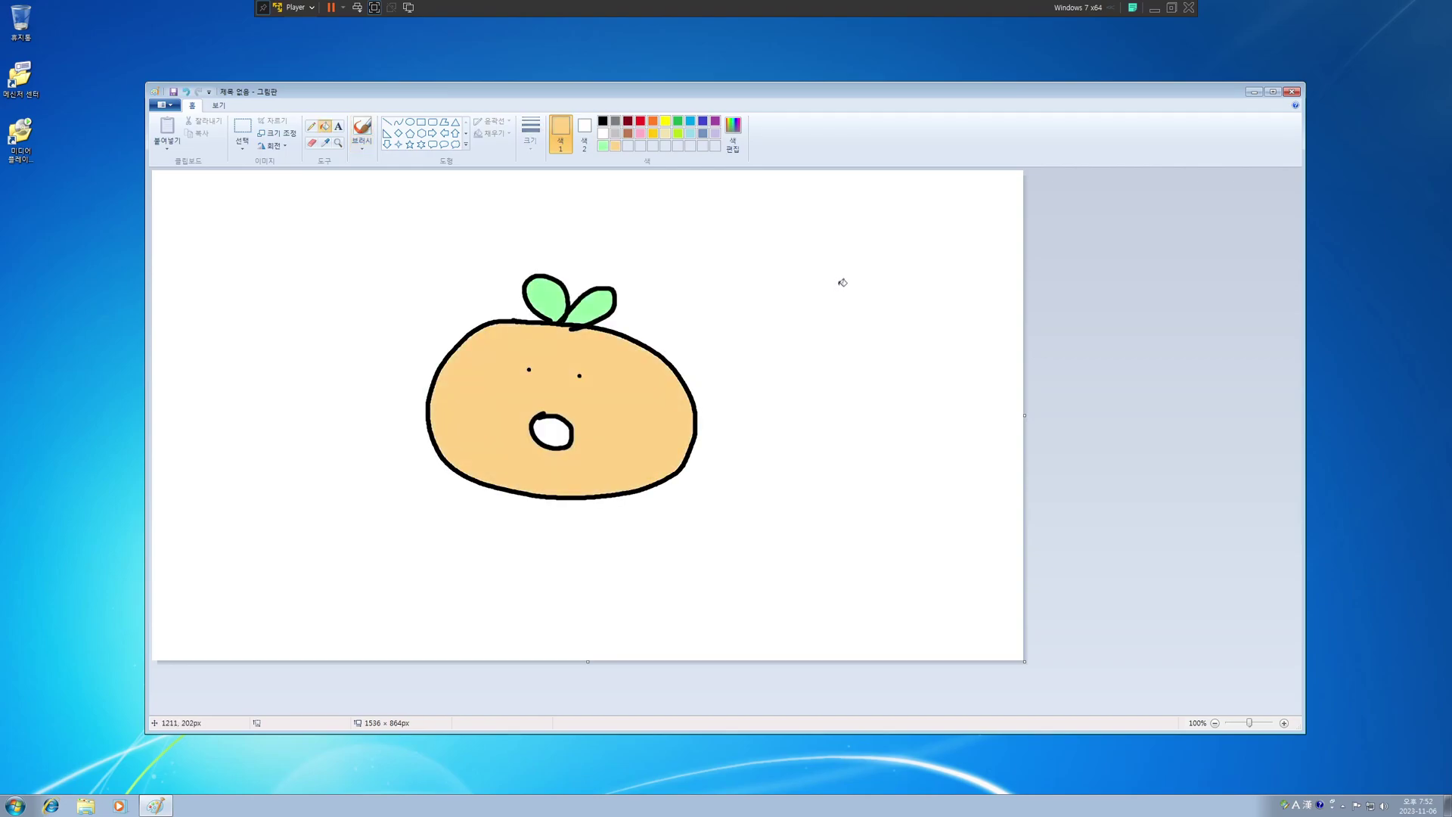
# Apply the 경치 (landscapes) Aero theme to the desktop, then minimize and restore the personalization window
pyautogui.rightClick(337, 382)
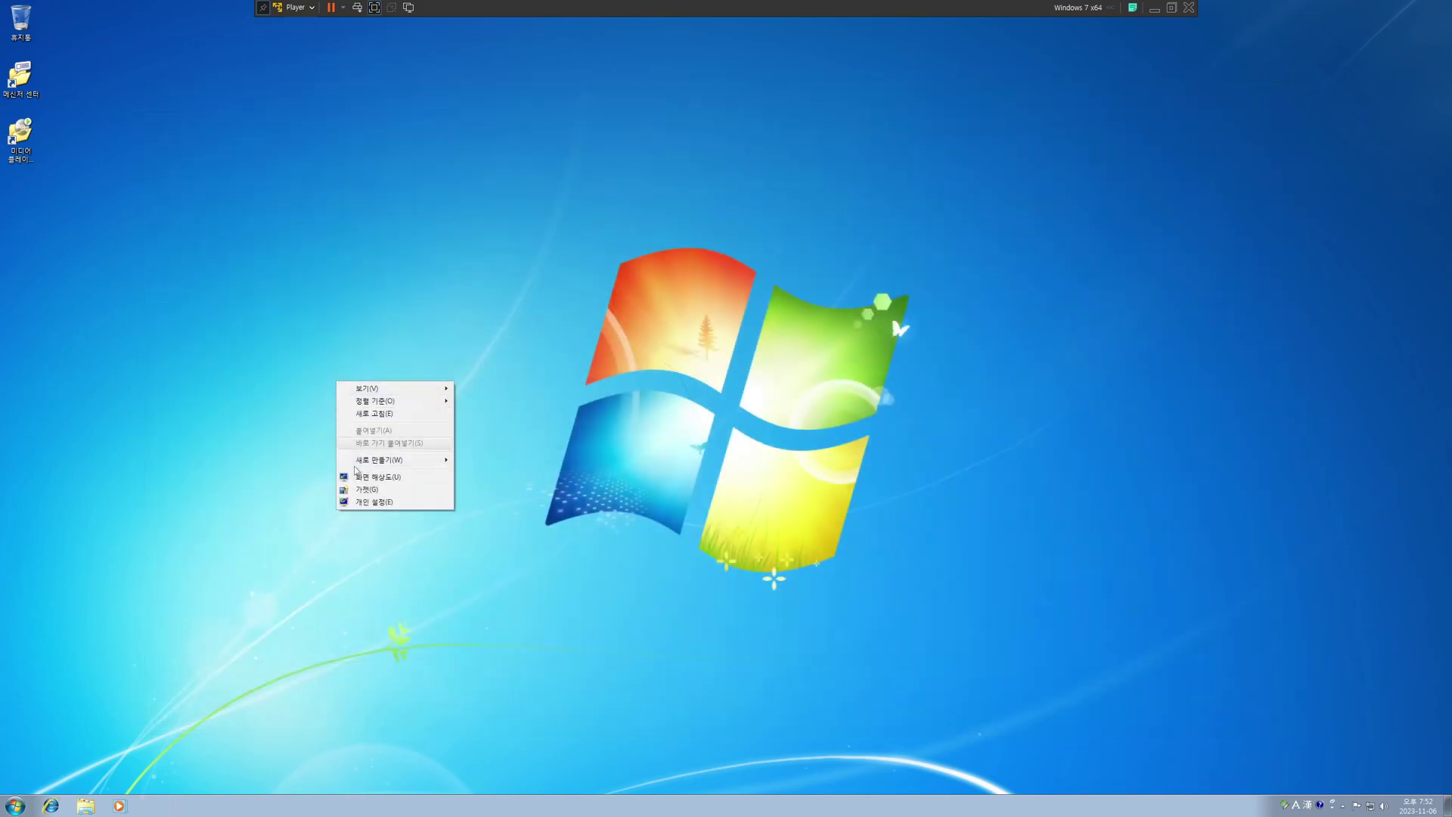
pyautogui.click(373, 503)
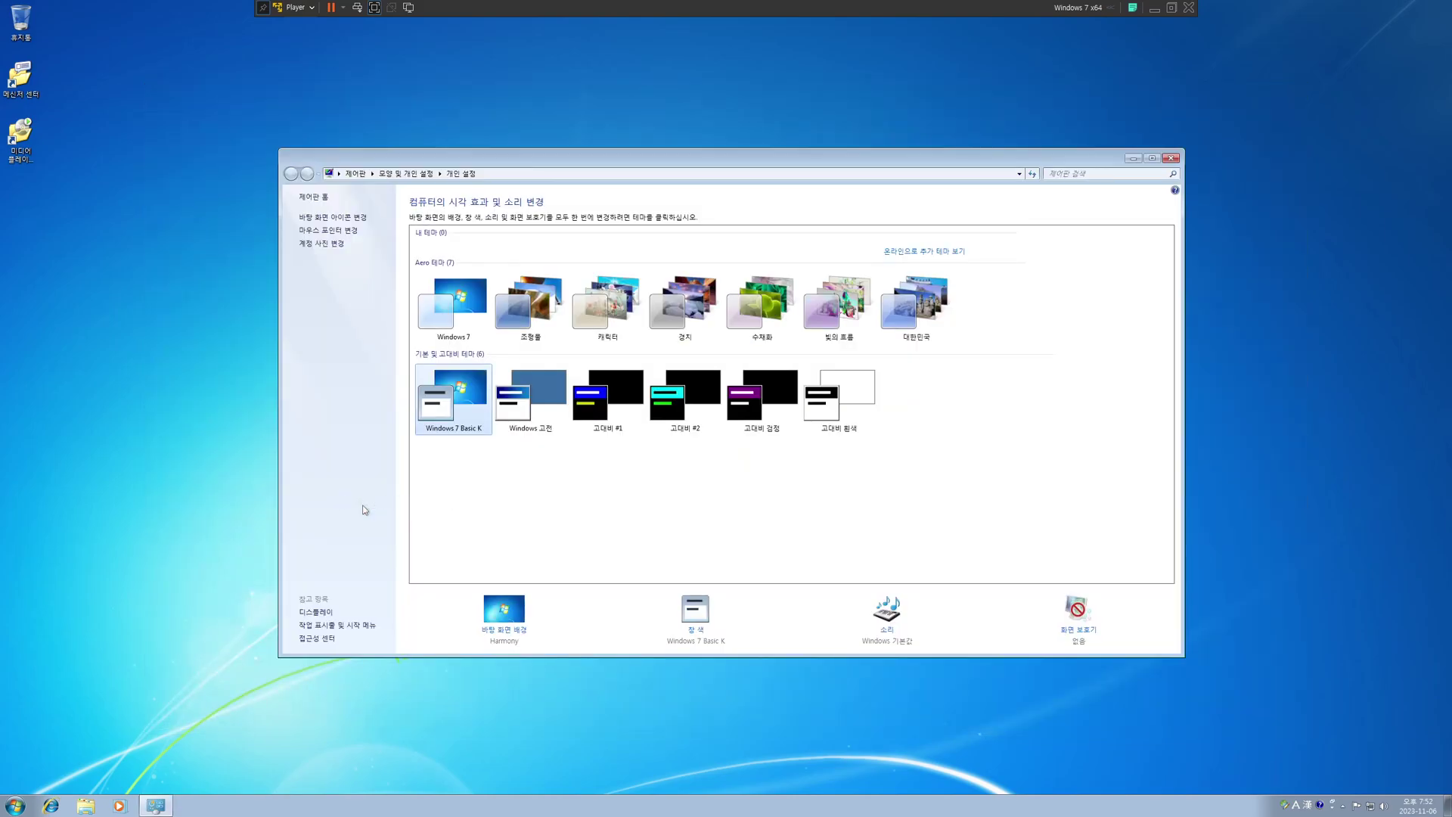
pyautogui.click(666, 306)
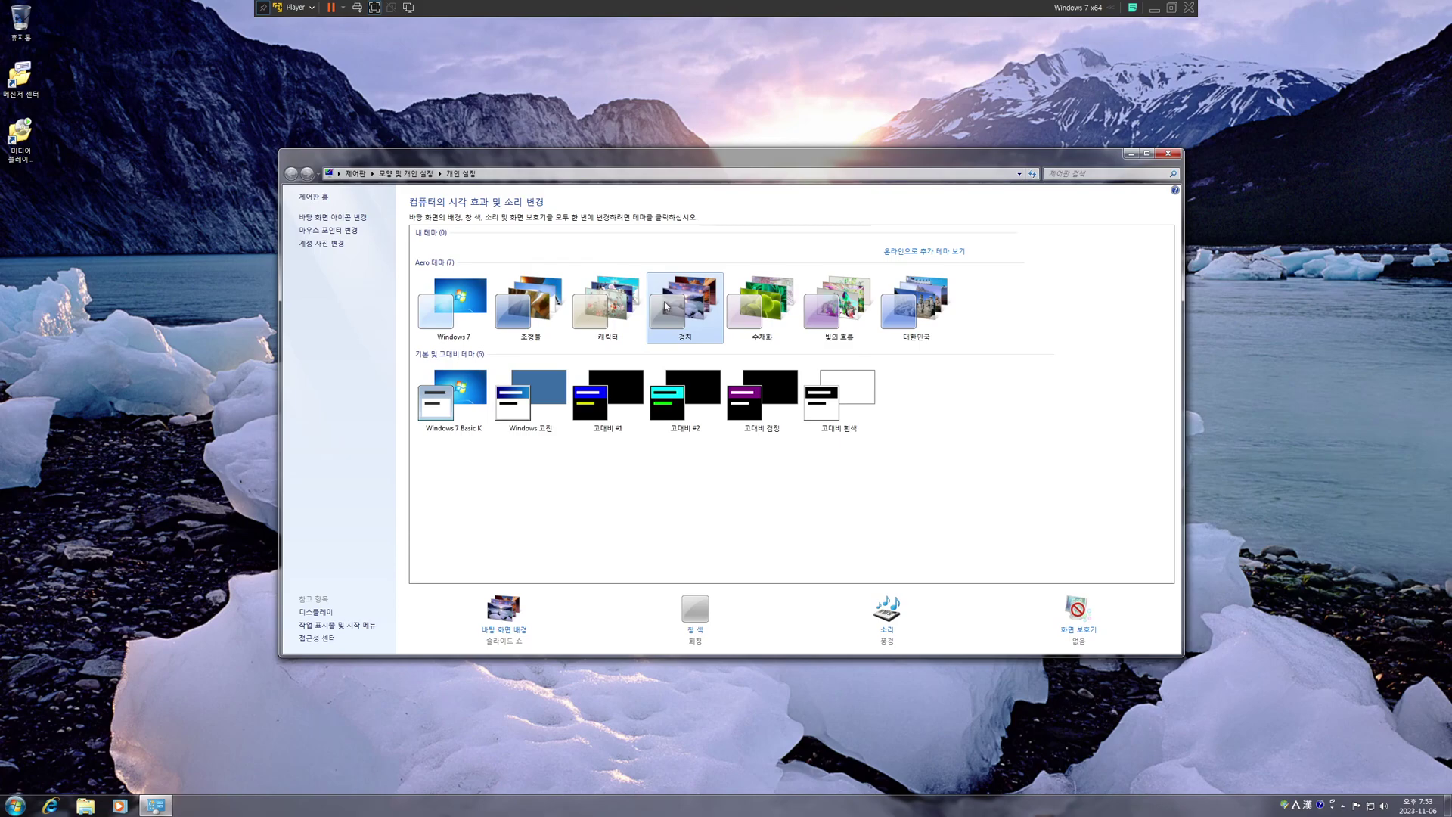
pyautogui.click(1132, 154)
pyautogui.click(169, 807)
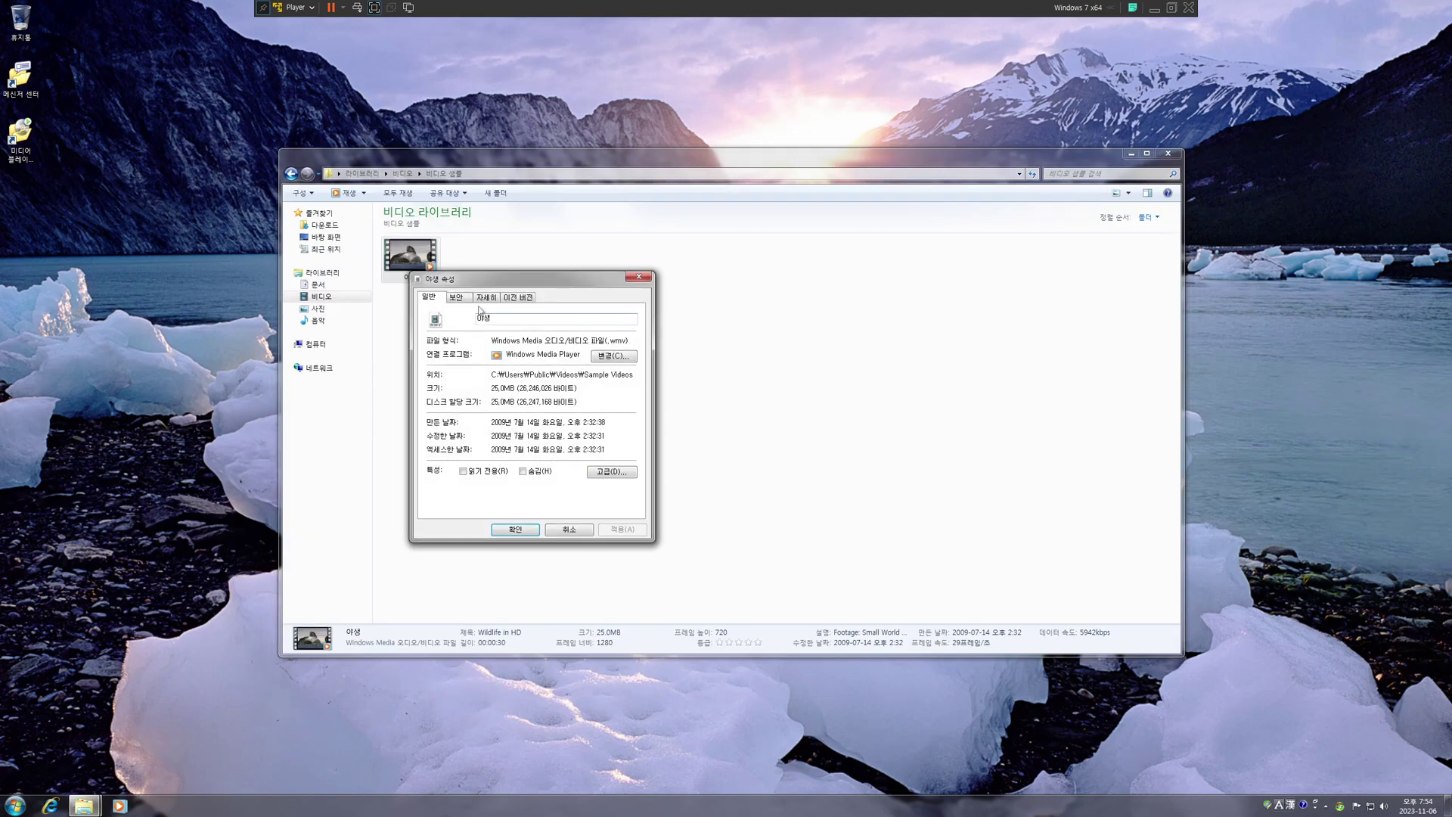
# Examine the frame height in the detailed properties of the 야생 sample video and close its properties
pyautogui.click(485, 297)
pyautogui.click(509, 422)
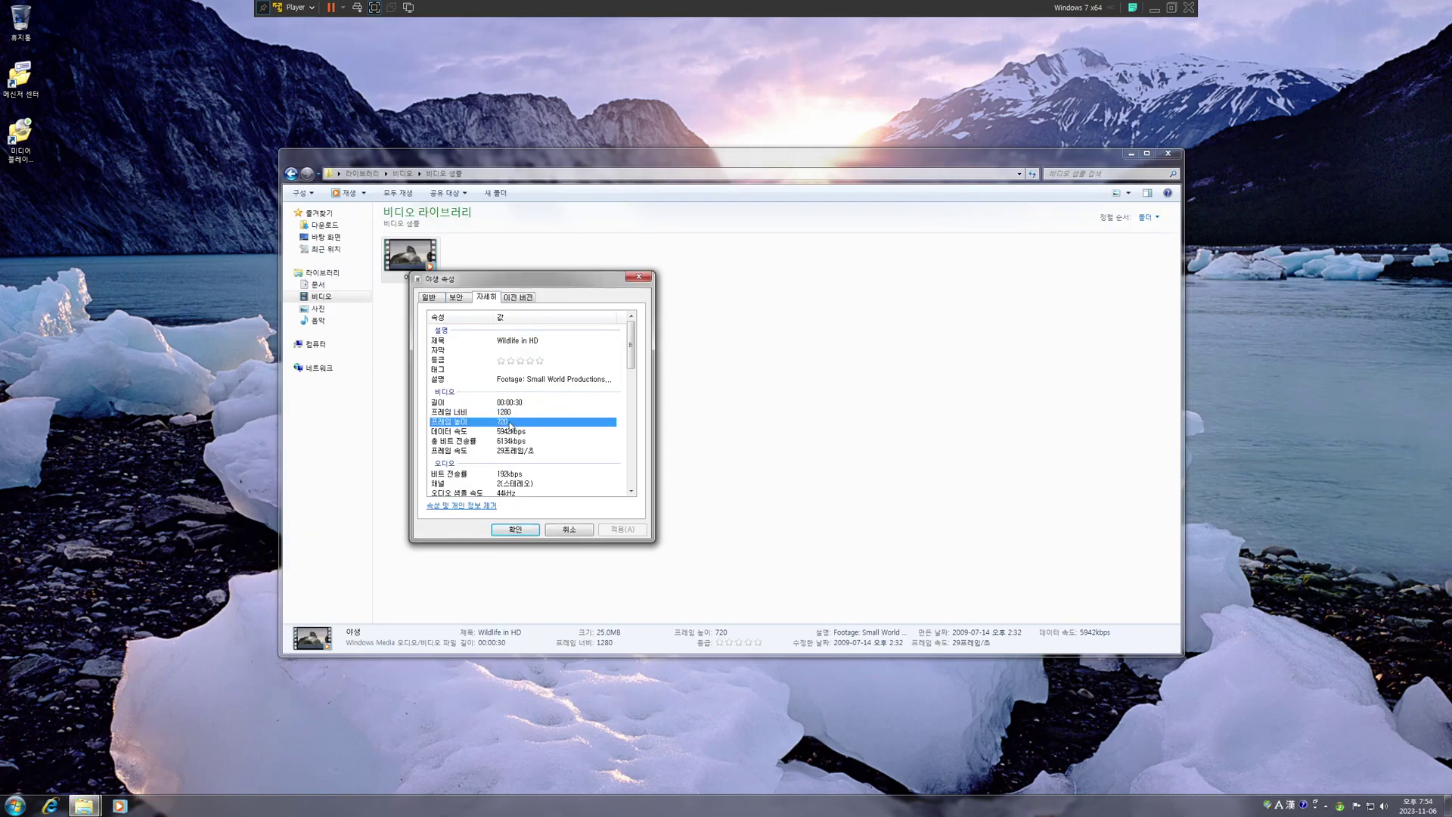
pyautogui.click(518, 527)
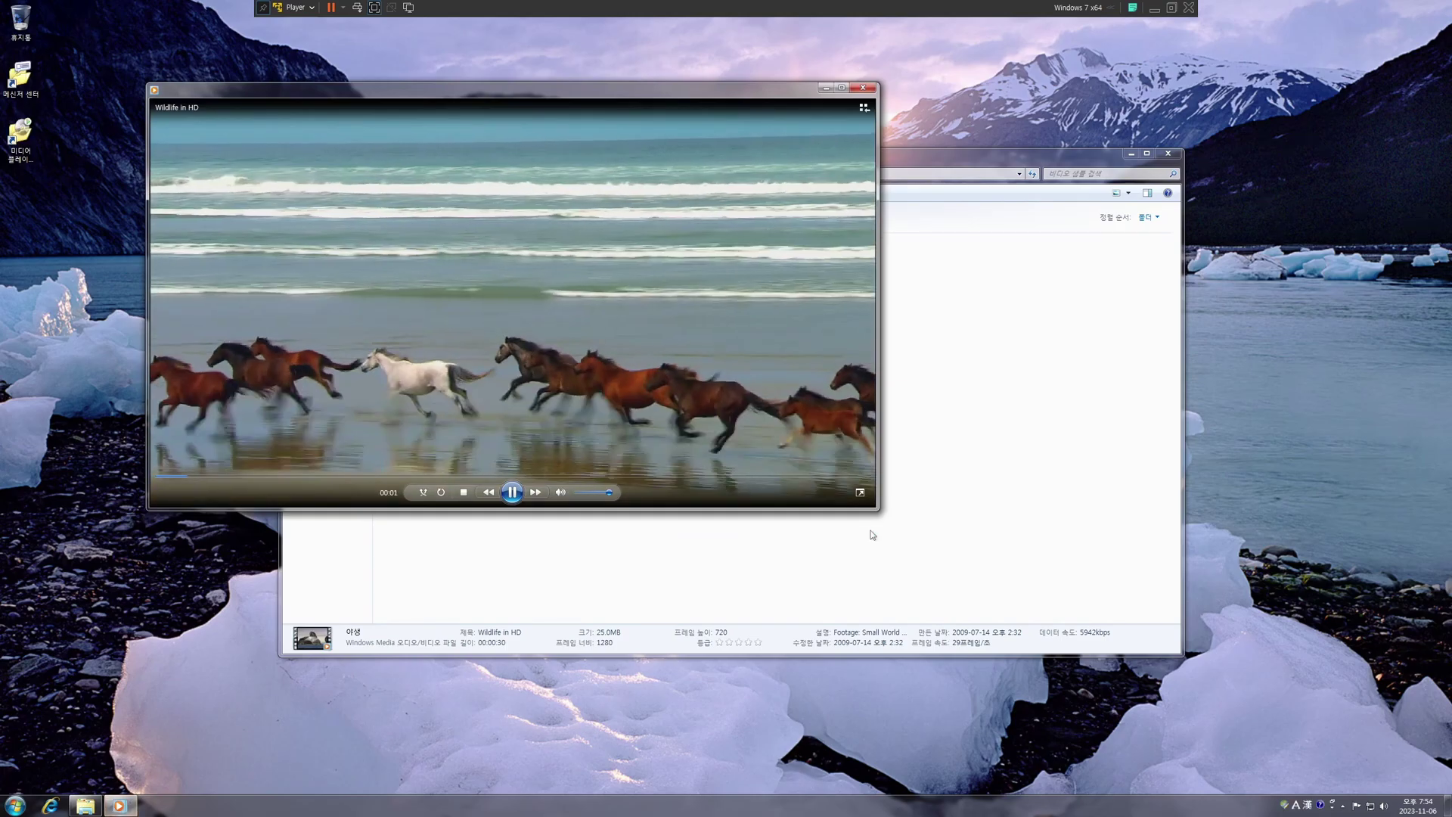